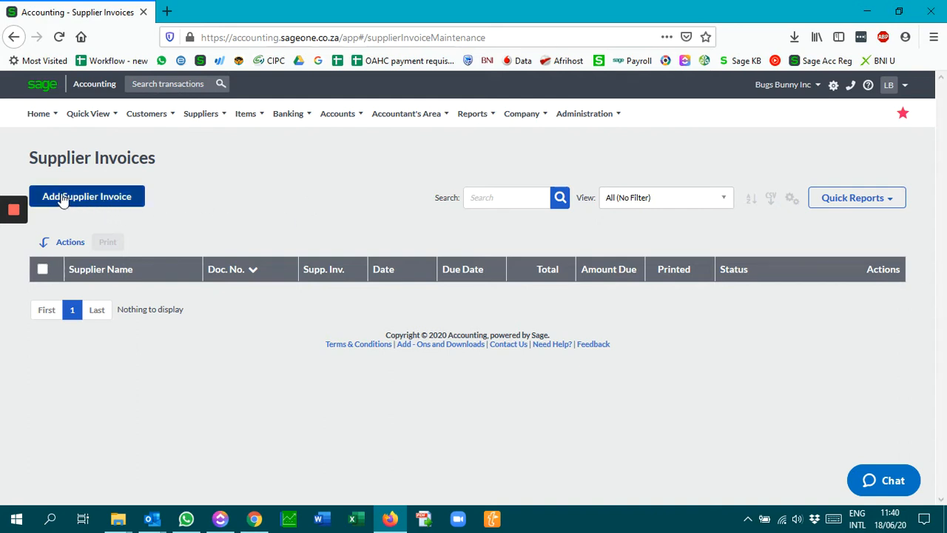
Start a new supplier invoice, dismiss the getting-started overview, and select Playland Gardening Services (Pty) Ltd as the supplier.
{"action": "left_click", "coordinate": [87, 196]}
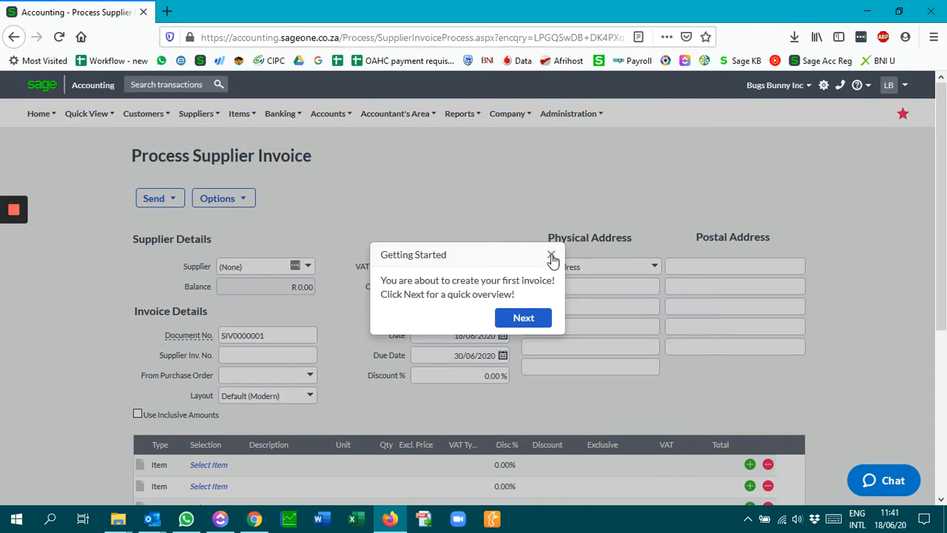
{"action": "left_click", "coordinate": [553, 255]}
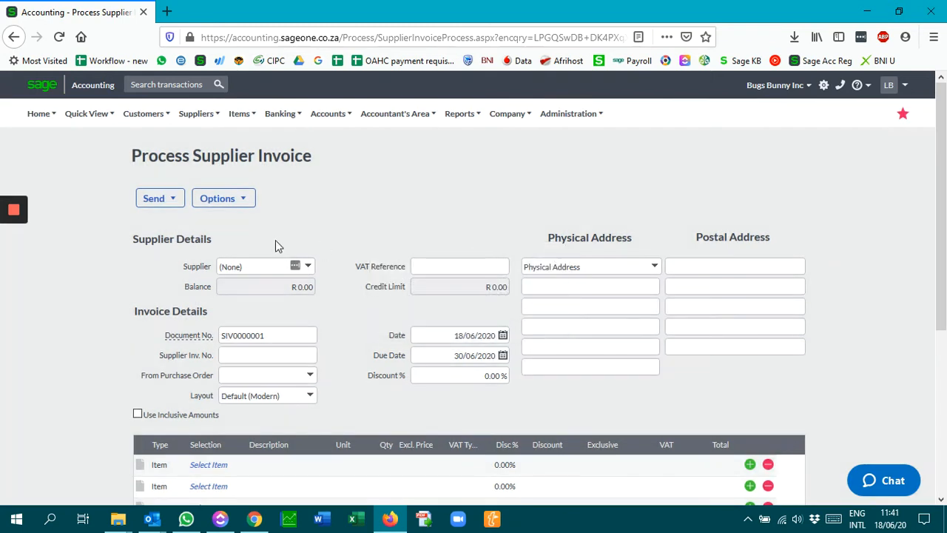
{"action": "left_click", "coordinate": [308, 268]}
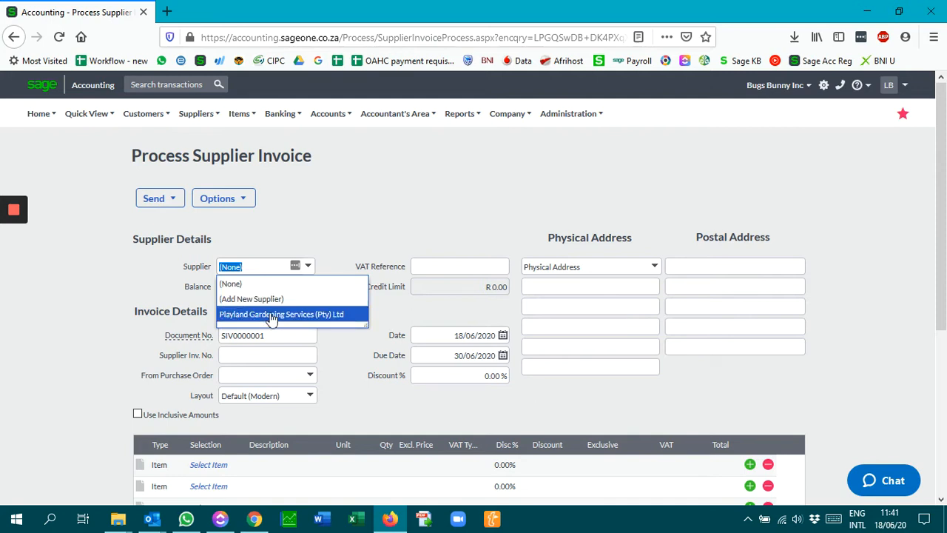
{"action": "left_click", "coordinate": [272, 315]}
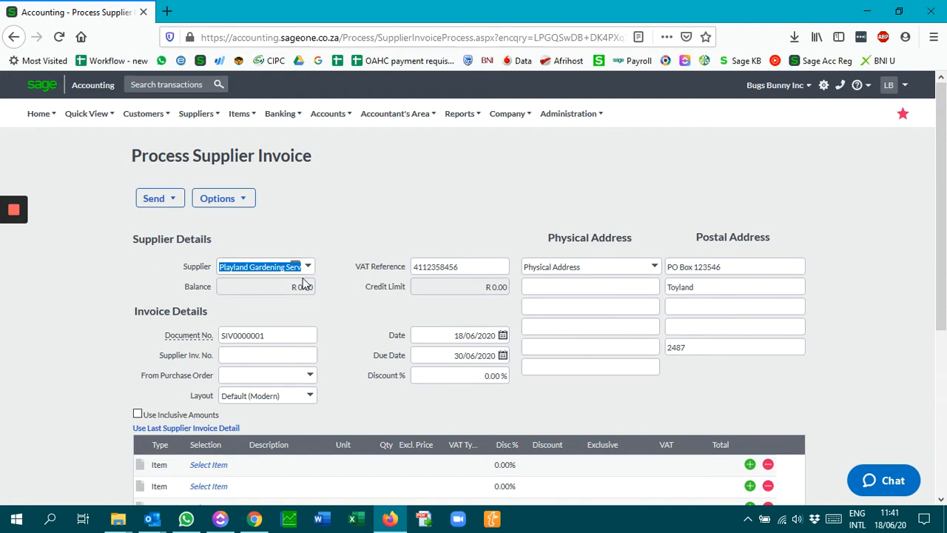
Enter INV0000430 as the supplier's invoice number in the invoice details.
{"action": "left_click", "coordinate": [281, 334]}
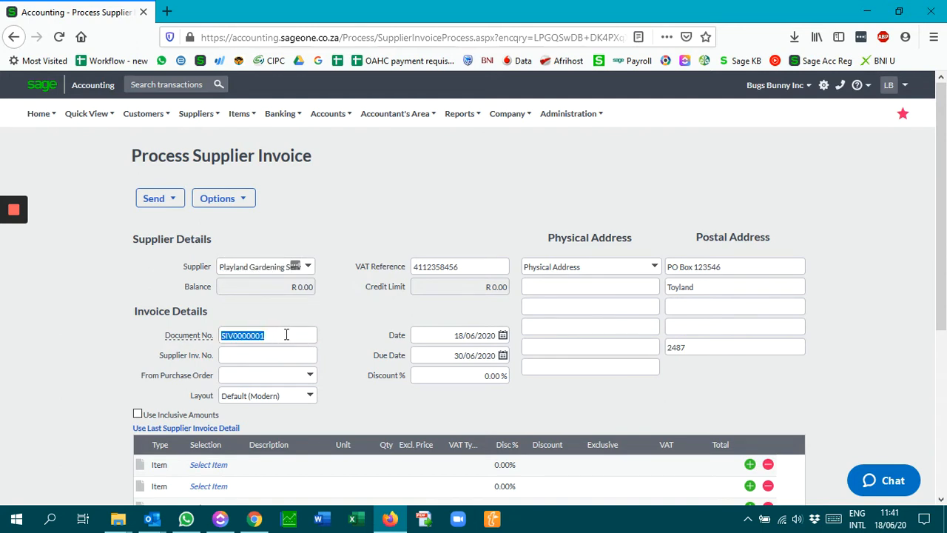
{"action": "left_click", "coordinate": [248, 355]}
{"action": "type", "text": "INV0"}
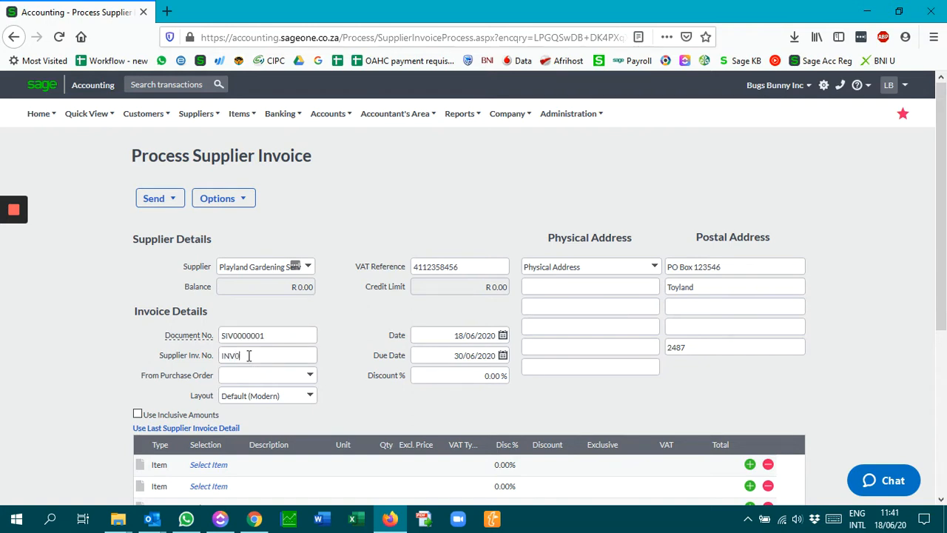
{"action": "type", "text": "000430"}
{"action": "key", "text": "Tab"}
Review the supplier's VAT reference, the invoice date, the overall discount percentage and the invoice line grid.
{"action": "double_click", "coordinate": [486, 265]}
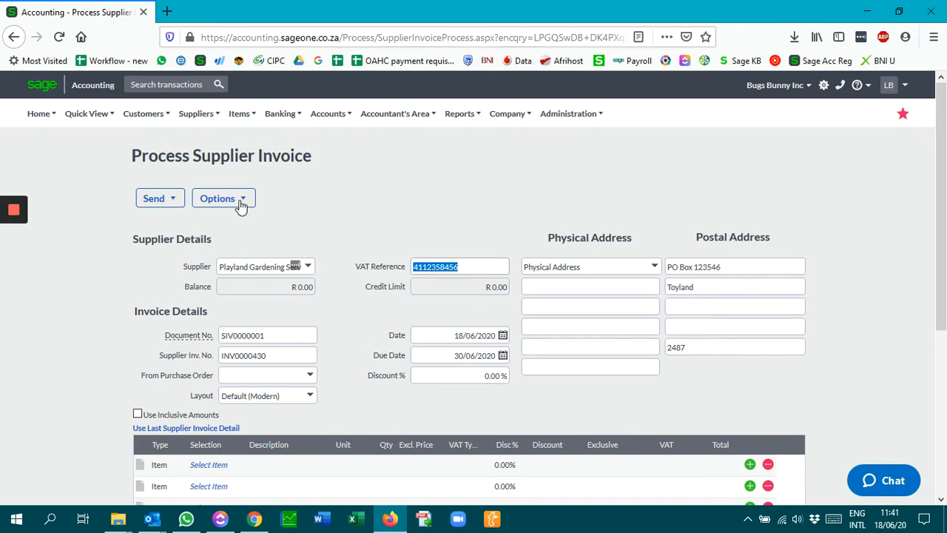
{"action": "mouse_move", "coordinate": [218, 122]}
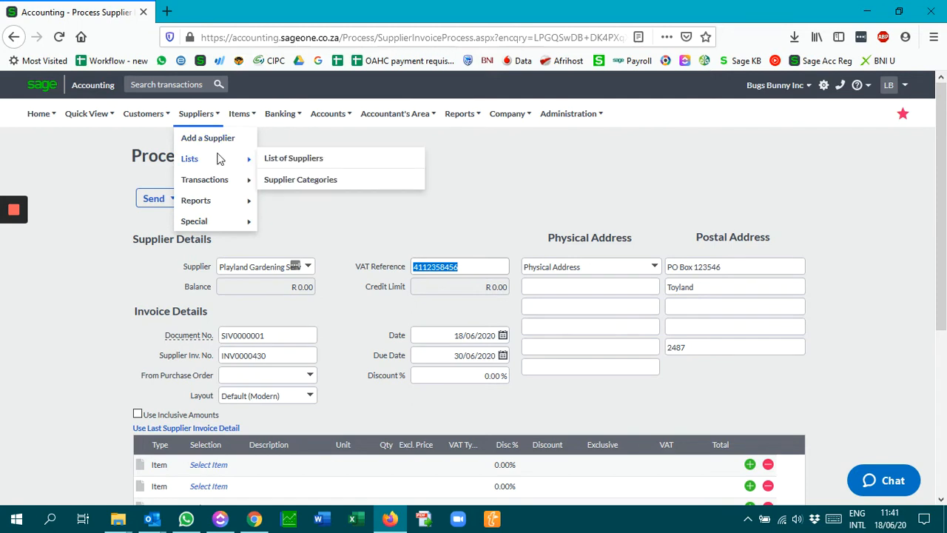
{"action": "mouse_move", "coordinate": [214, 200]}
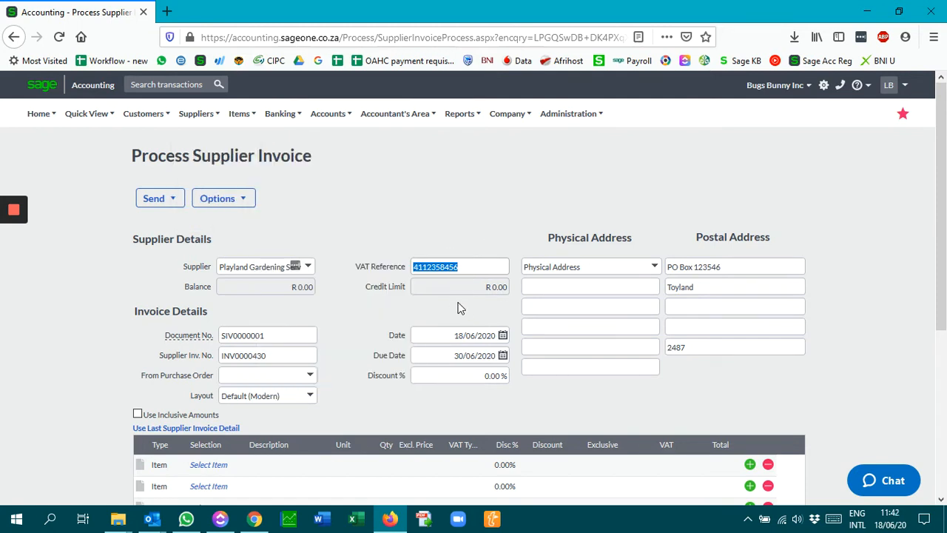
{"action": "left_click", "coordinate": [443, 335]}
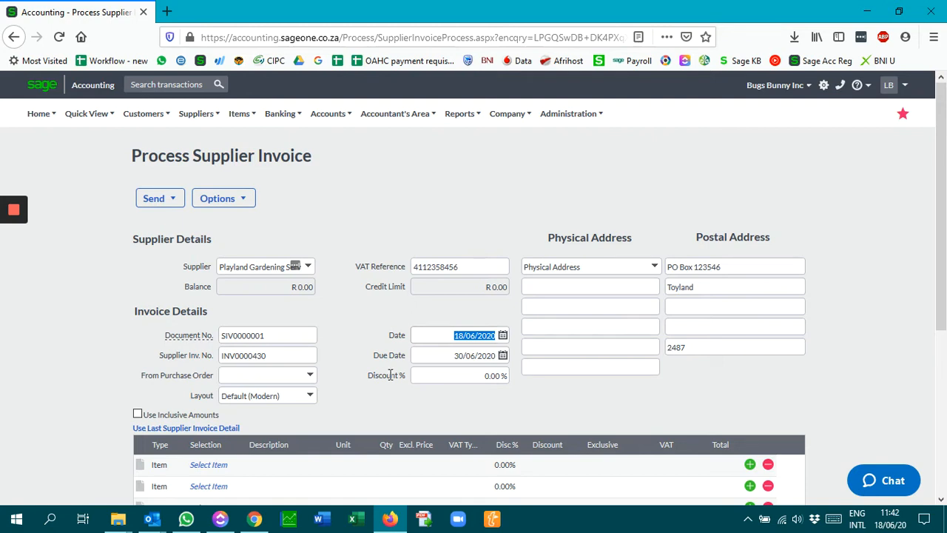
{"action": "left_click", "coordinate": [463, 373]}
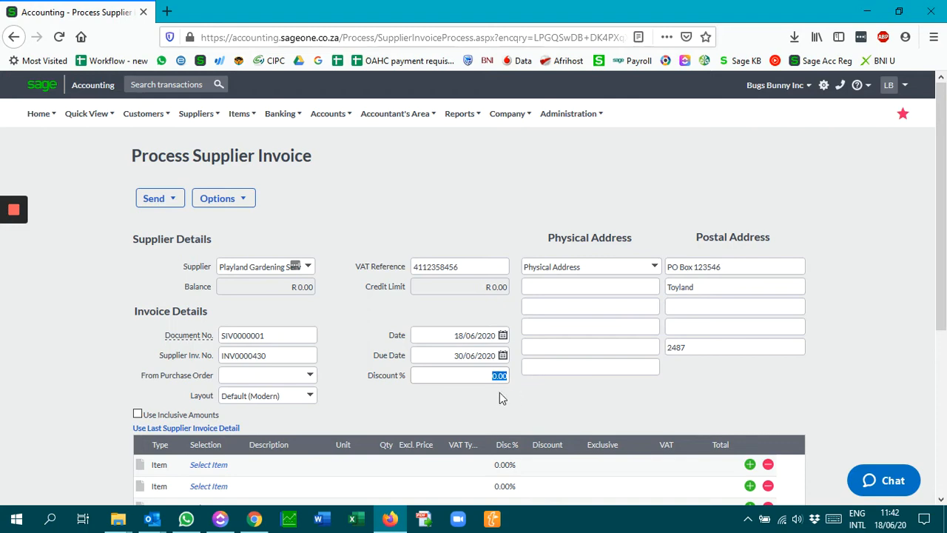
{"action": "scroll", "coordinate": [560, 455], "scroll_direction": "down", "scroll_amount": 3}
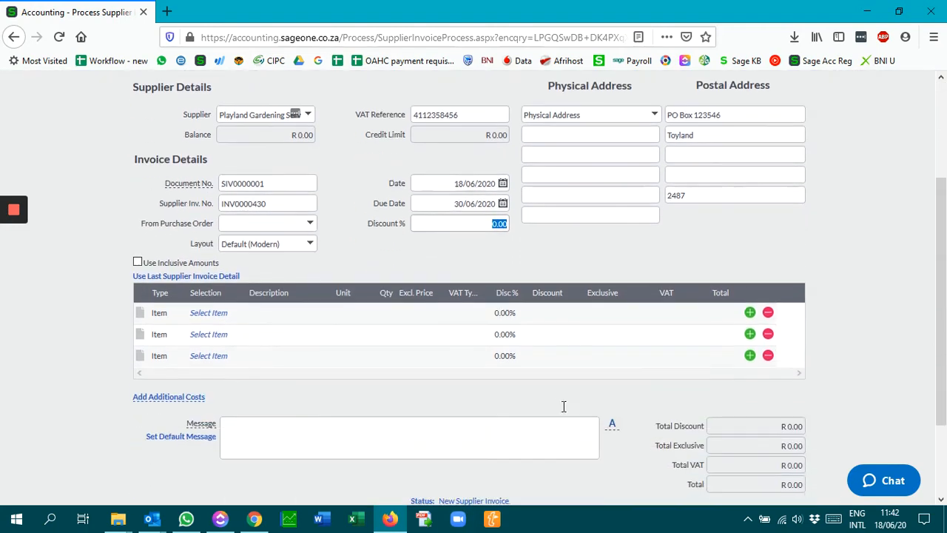
{"action": "scroll", "coordinate": [563, 370], "scroll_direction": "up", "scroll_amount": 1}
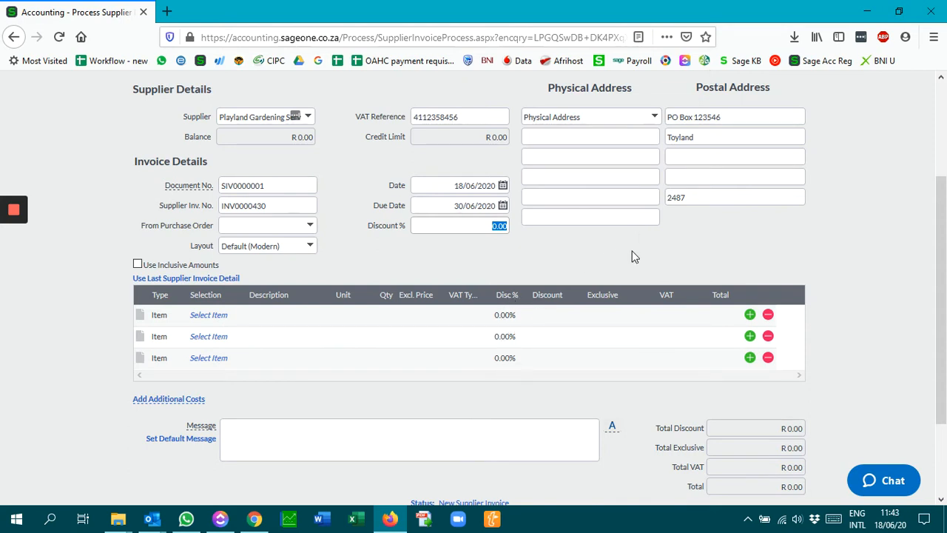
{"action": "scroll", "coordinate": [630, 256], "scroll_direction": "up", "scroll_amount": 2}
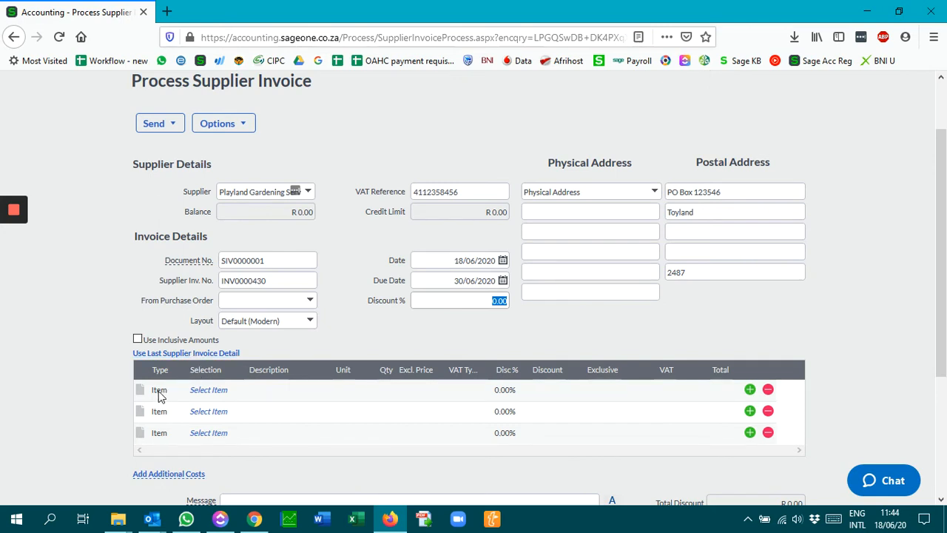
Choose the VEGGIES item for the first invoice line.
{"action": "left_click", "coordinate": [210, 394]}
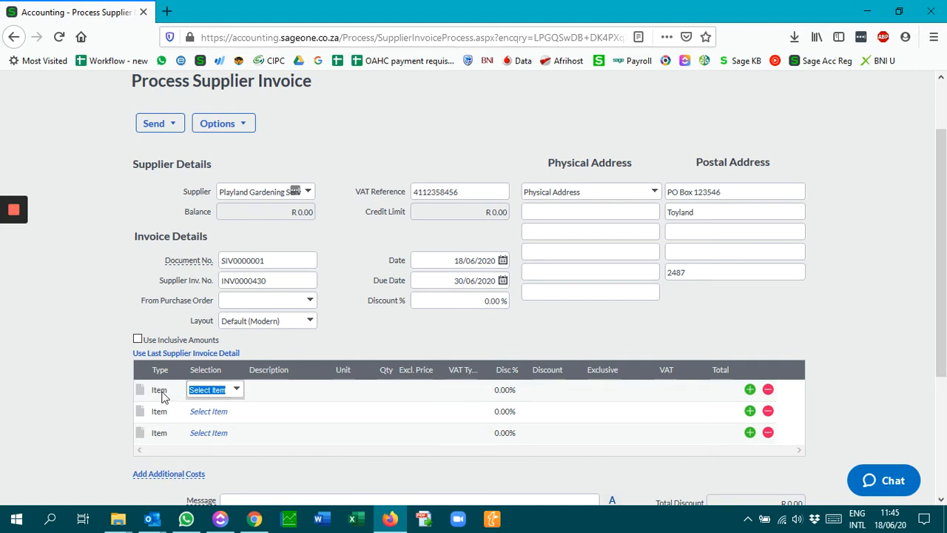
{"action": "left_click", "coordinate": [237, 391]}
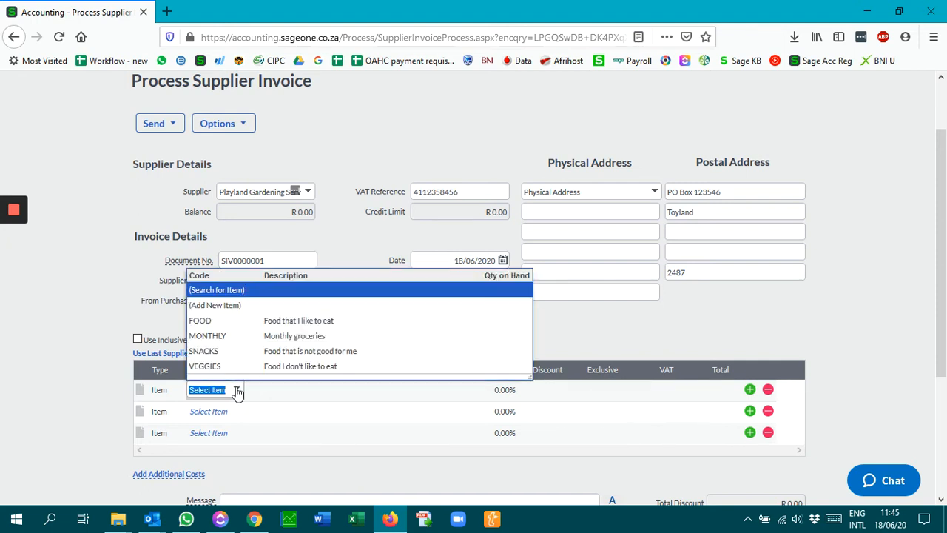
{"action": "left_click", "coordinate": [287, 322]}
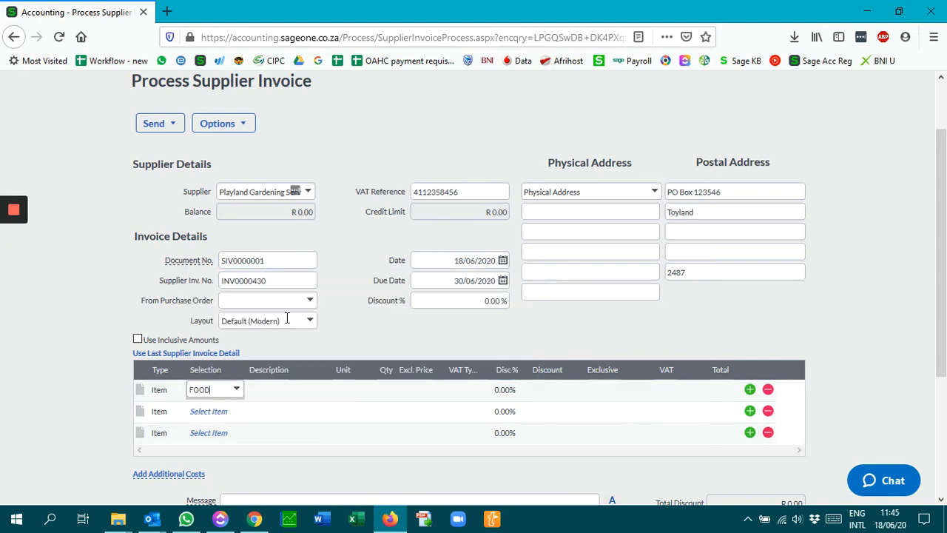
{"action": "left_click", "coordinate": [237, 390]}
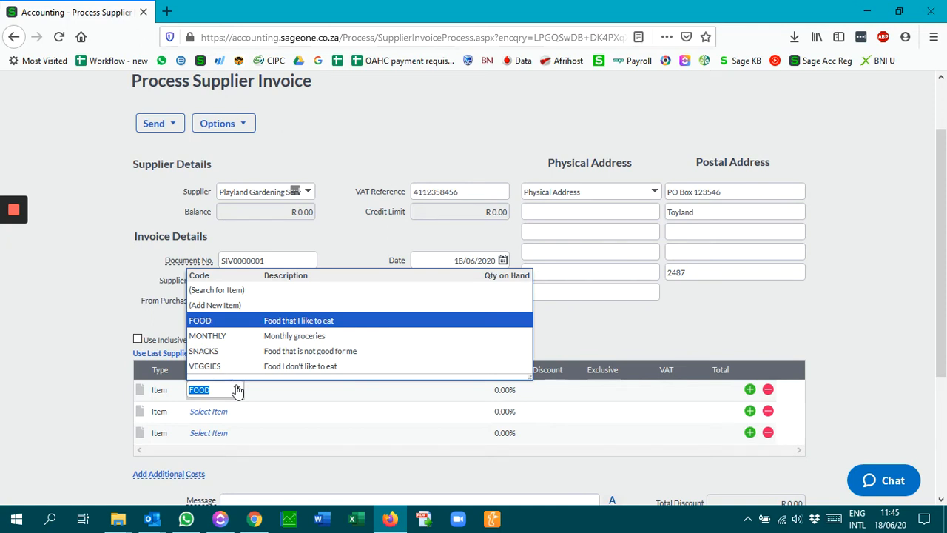
{"action": "left_click", "coordinate": [218, 365]}
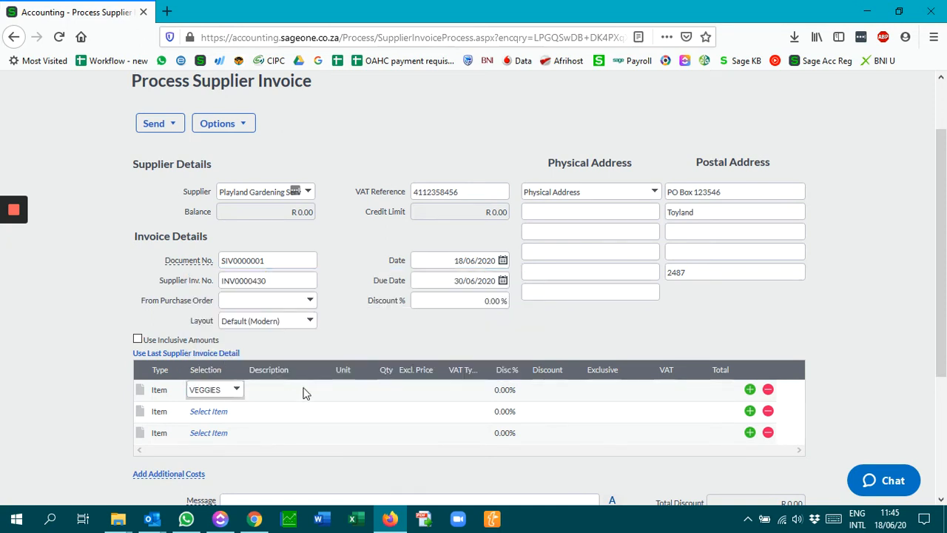
Replace the VEGGIES line's description with "Playland".
{"action": "left_click", "coordinate": [274, 398]}
{"action": "left_click", "coordinate": [276, 397]}
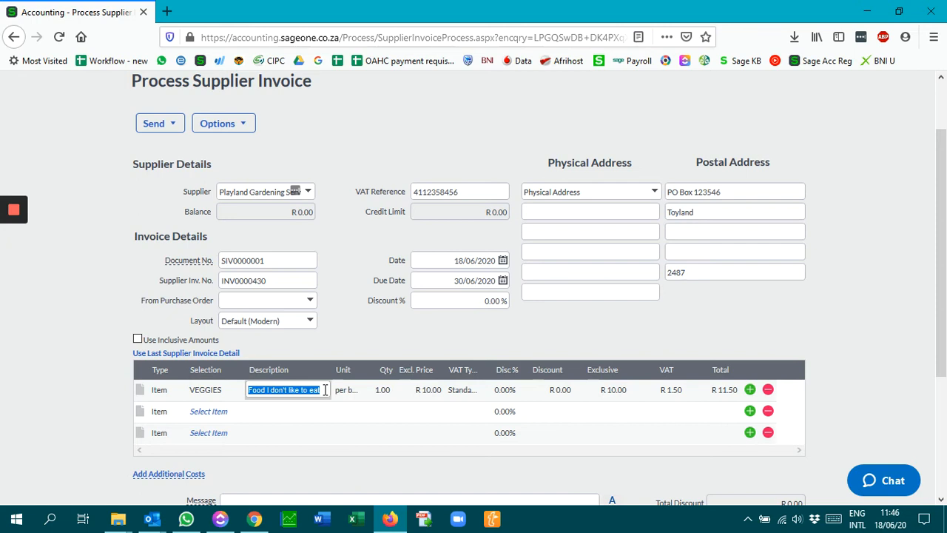
{"action": "type", "text": "Pla"}
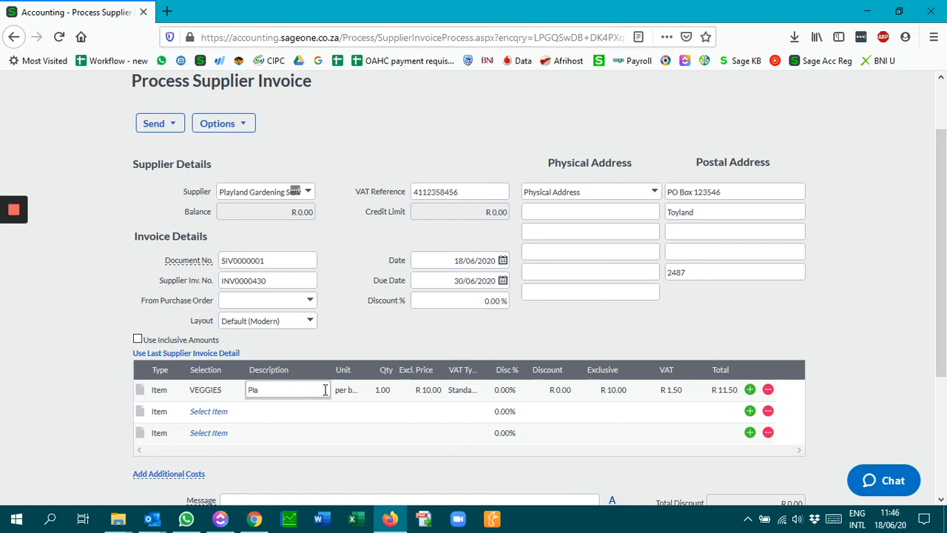
{"action": "type", "text": "nyland"}
{"action": "key", "text": "Return"}
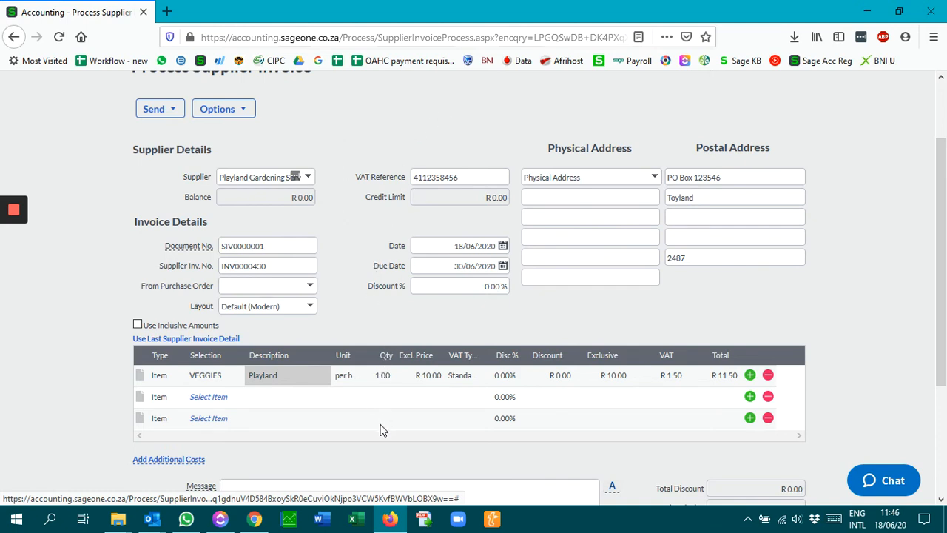
Set the VEGGIES line's quantity to 10 and its exclusive price to R 12.00.
{"action": "left_click", "coordinate": [349, 379]}
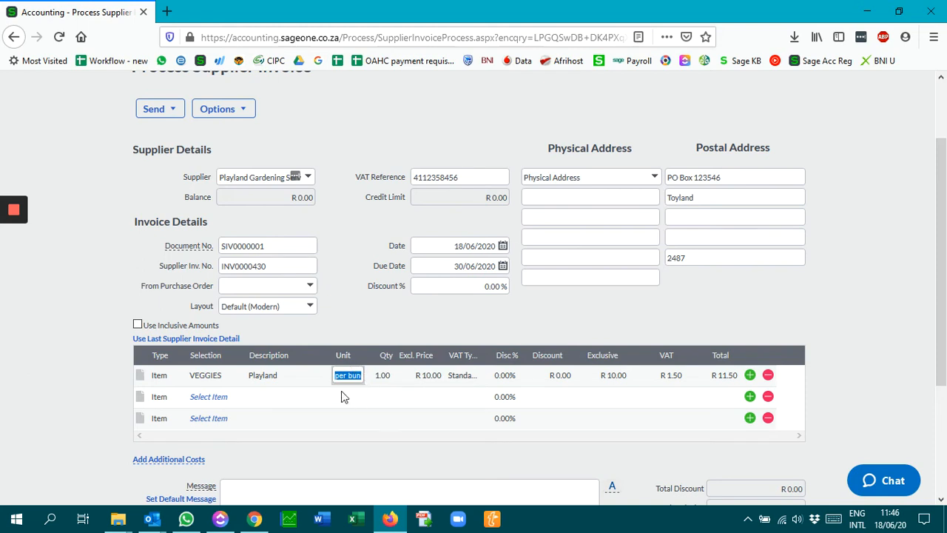
{"action": "left_click", "coordinate": [387, 376]}
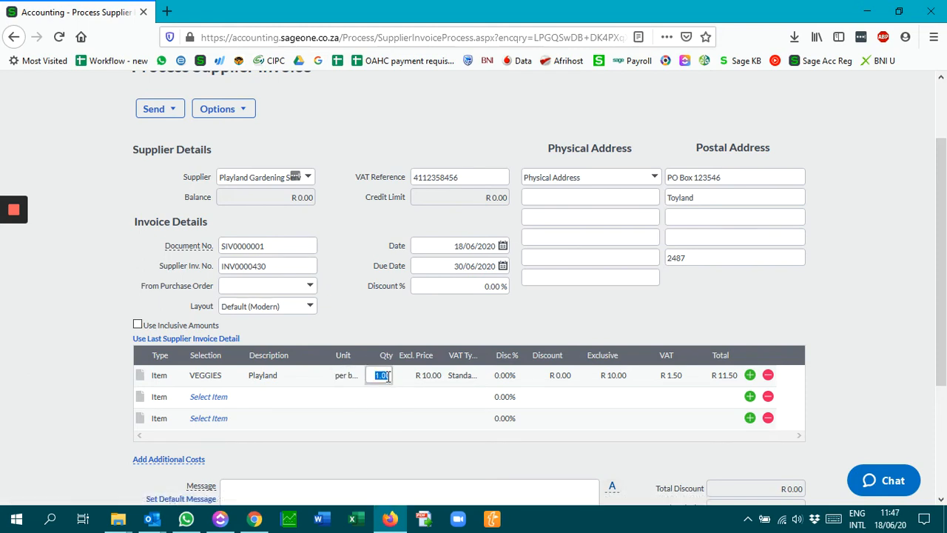
{"action": "type", "text": "10"}
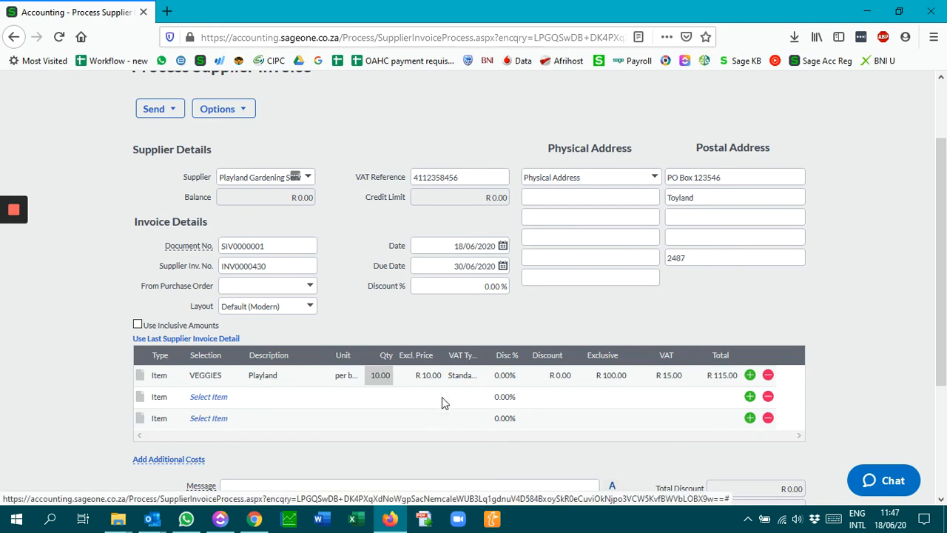
{"action": "left_click", "coordinate": [431, 378]}
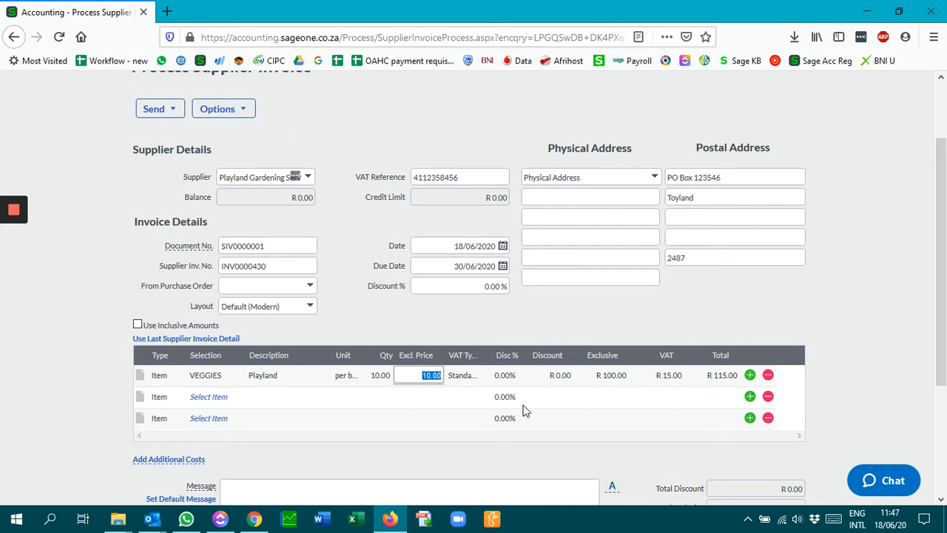
{"action": "type", "text": "12"}
{"action": "key", "text": "Tab"}
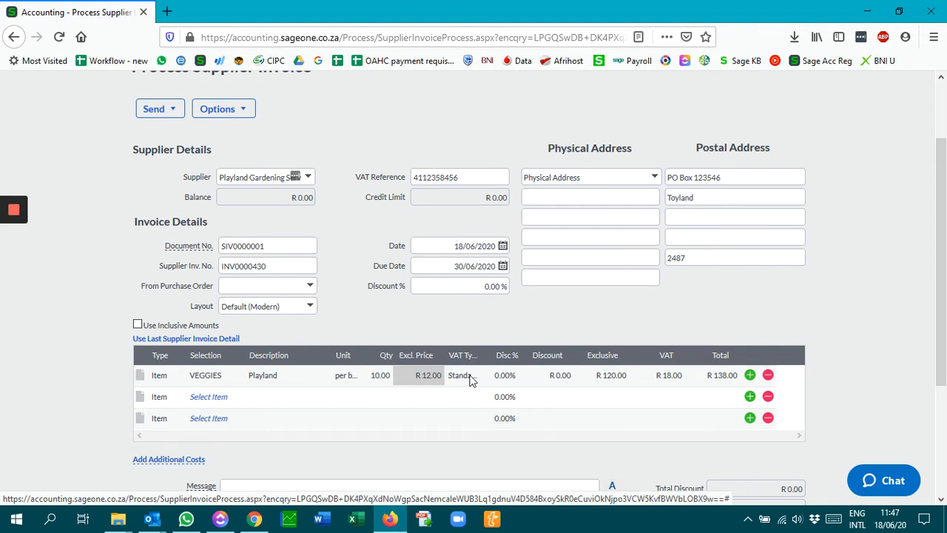
Check the VEGGIES line's VAT type and set its discount to 2.5%.
{"action": "scroll", "coordinate": [460, 382], "scroll_direction": "up", "scroll_amount": 2}
{"action": "left_click", "coordinate": [466, 469]}
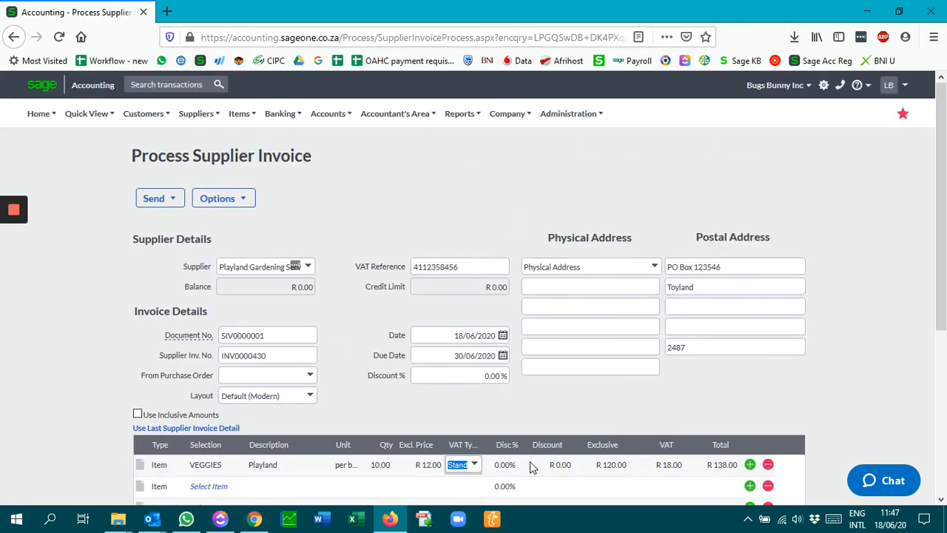
{"action": "scroll", "coordinate": [540, 441], "scroll_direction": "down", "scroll_amount": 2}
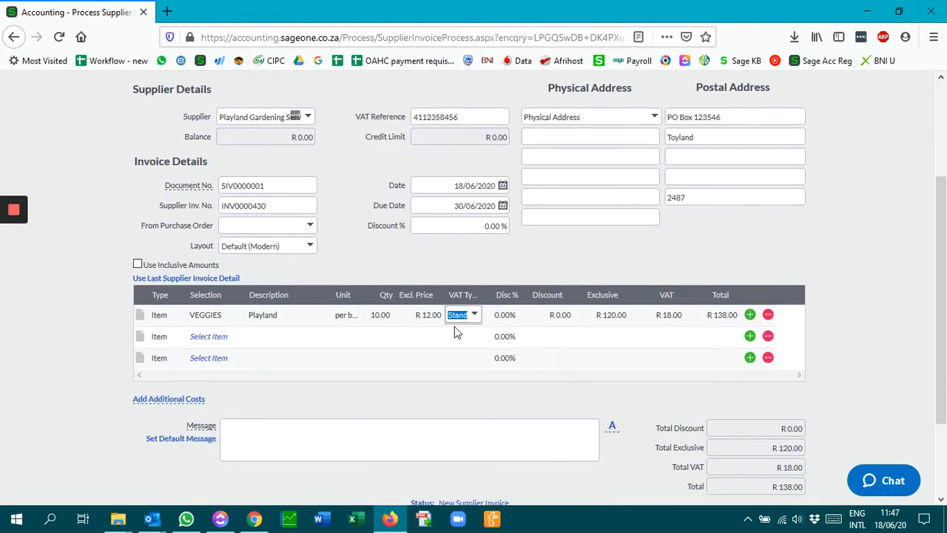
{"action": "left_click", "coordinate": [508, 317]}
{"action": "type", "text": "2.5"}
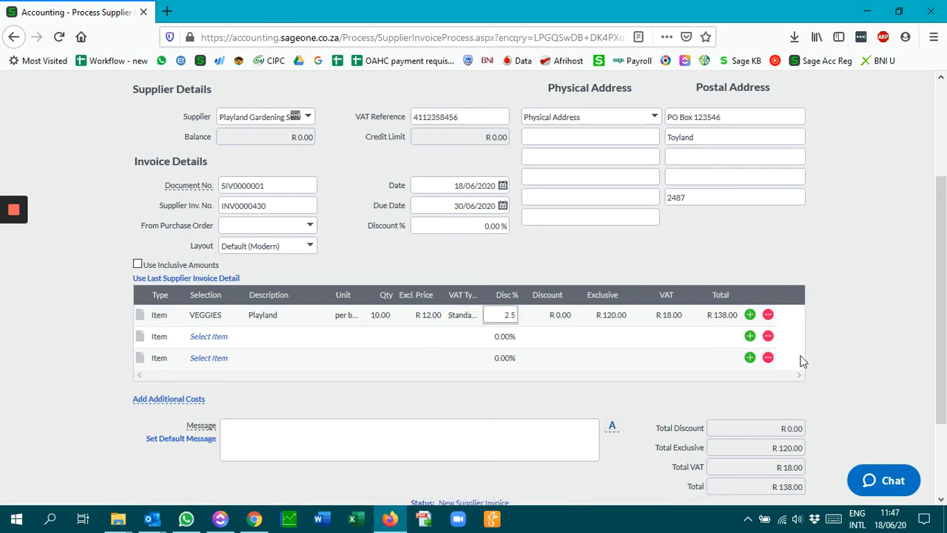
{"action": "key", "text": "Tab"}
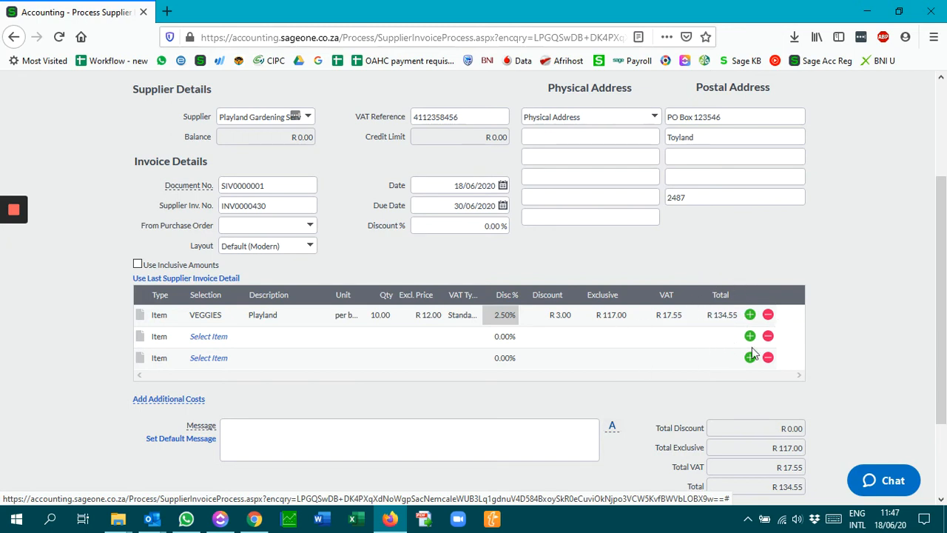
Change the second invoice line's type to Account.
{"action": "scroll", "coordinate": [825, 366], "scroll_direction": "down", "scroll_amount": 1}
{"action": "scroll", "coordinate": [827, 362], "scroll_direction": "down", "scroll_amount": 1}
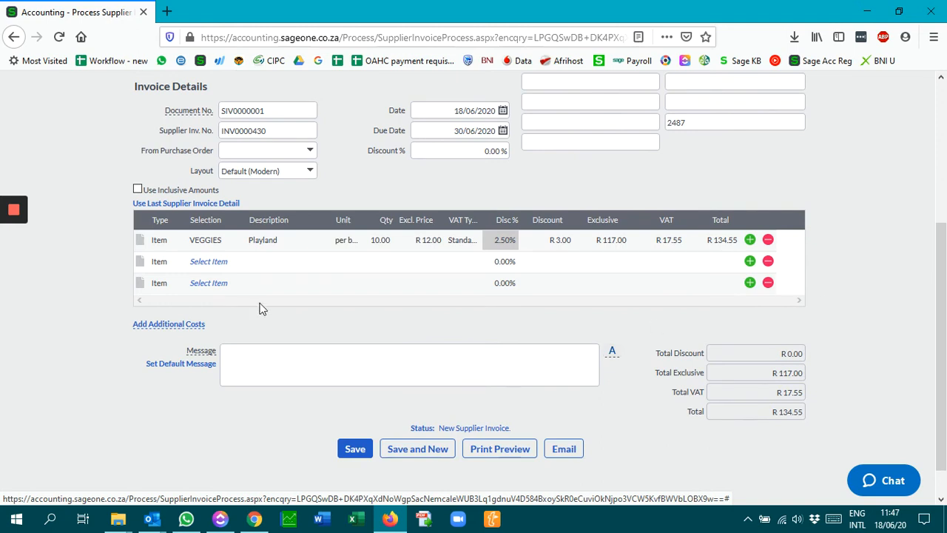
{"action": "left_click", "coordinate": [161, 263]}
{"action": "left_click", "coordinate": [179, 263]}
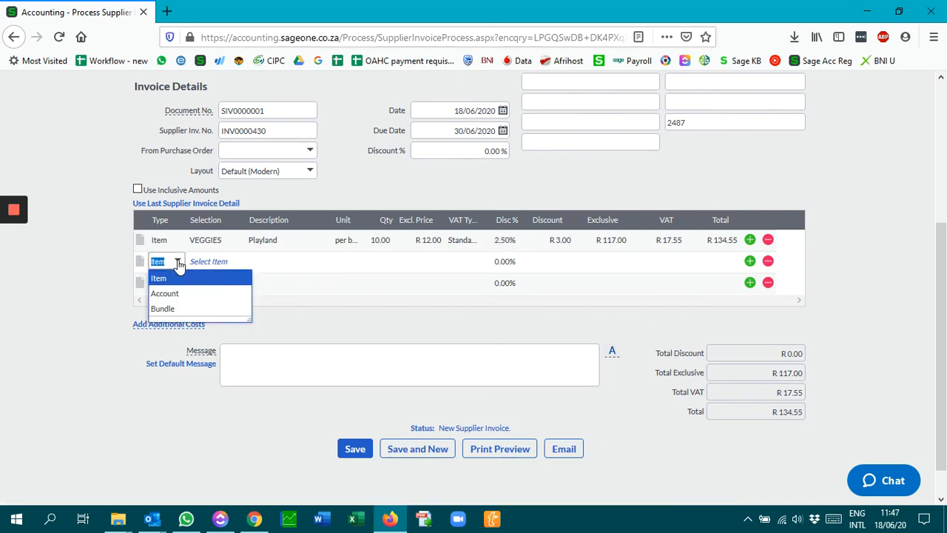
{"action": "left_click", "coordinate": [174, 294]}
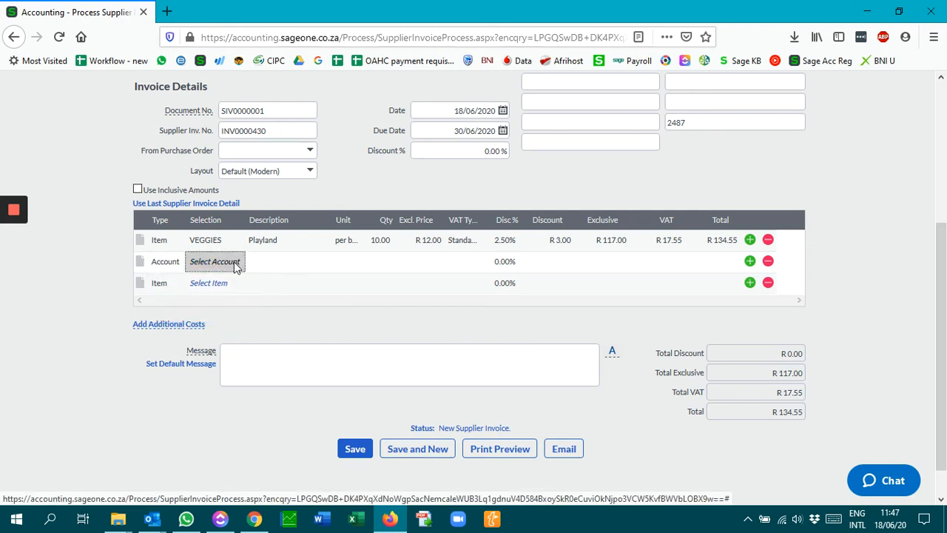
Start adding a new account from the second invoice line and name it "Delivery Costs".
{"action": "left_click", "coordinate": [233, 262]}
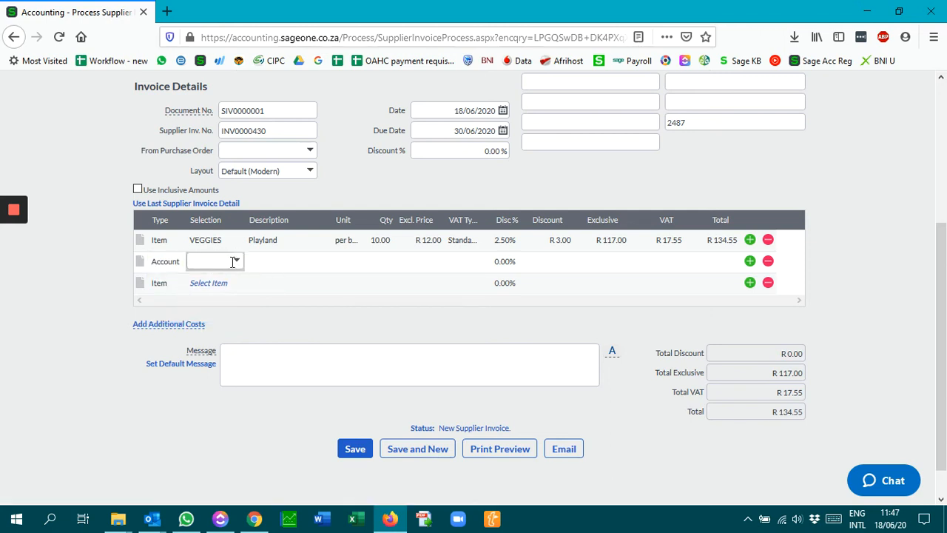
{"action": "left_click", "coordinate": [237, 261]}
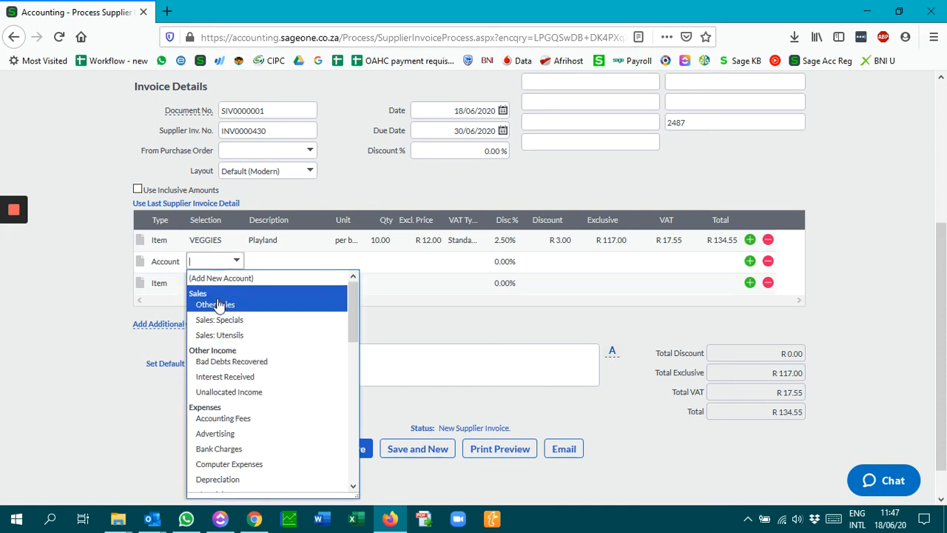
{"action": "left_click", "coordinate": [229, 280]}
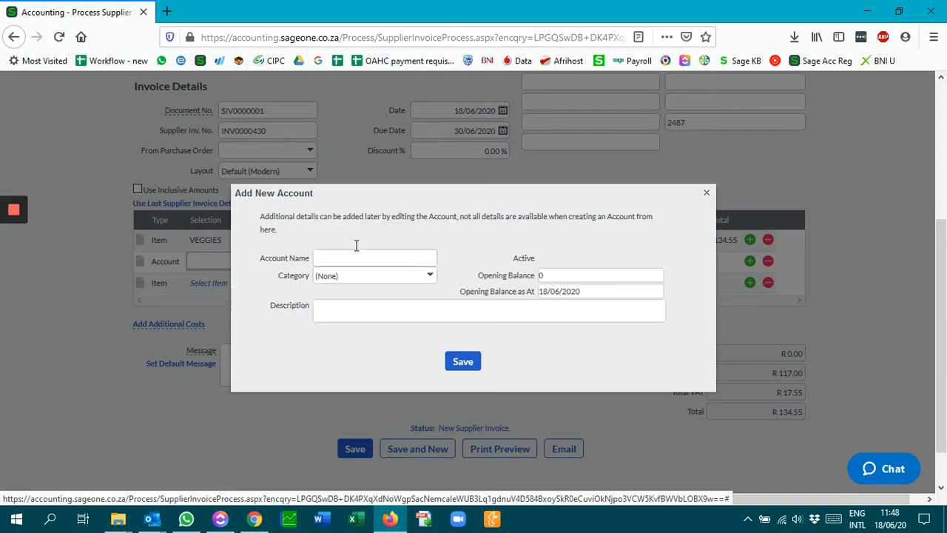
{"action": "type", "text": "Delieve"}
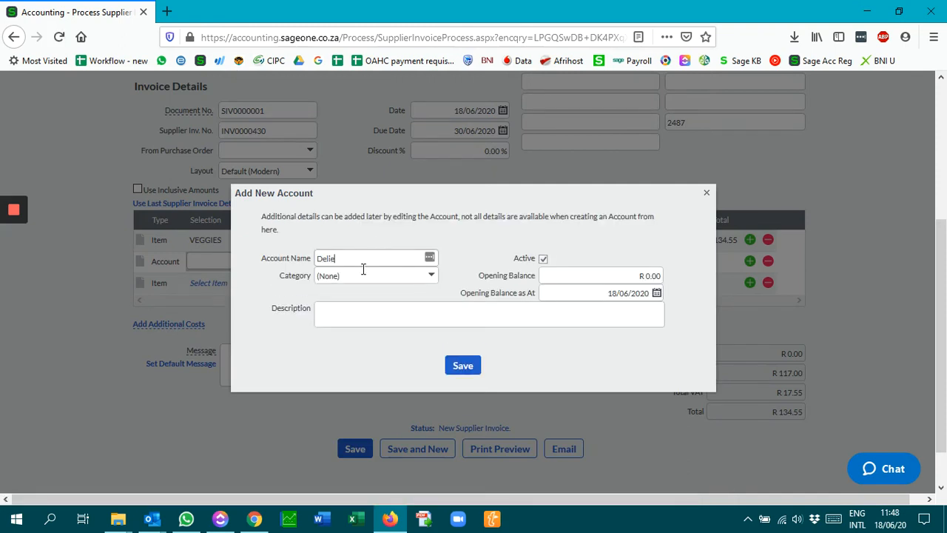
{"action": "key", "text": "BackSpace"}
{"action": "key", "text": "BackSpace"}
{"action": "key", "text": "BackSpace"}
{"action": "type", "text": "very Costs"}
{"action": "key", "text": "Tab"}
Set the new account's category to Cost of Sales and save it for use on the second invoice line.
{"action": "left_click", "coordinate": [430, 275]}
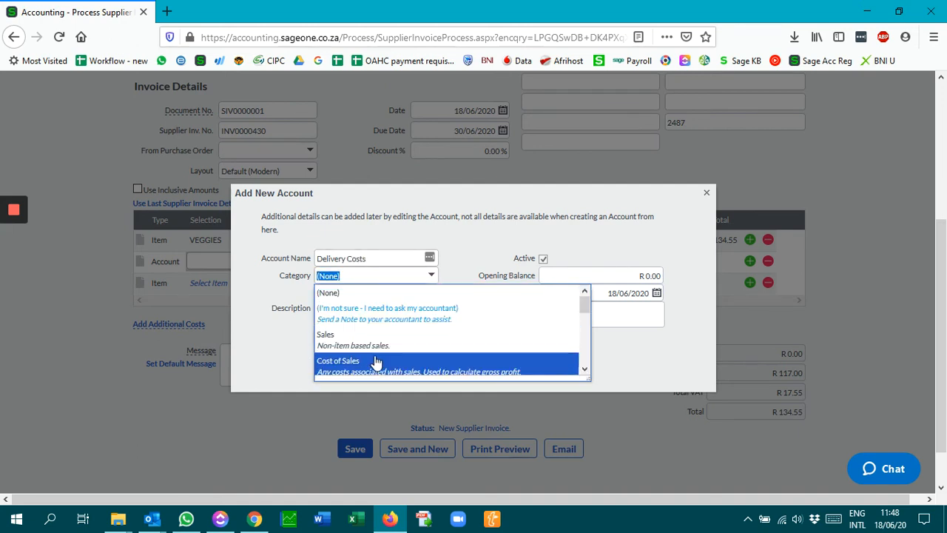
{"action": "left_click", "coordinate": [376, 370]}
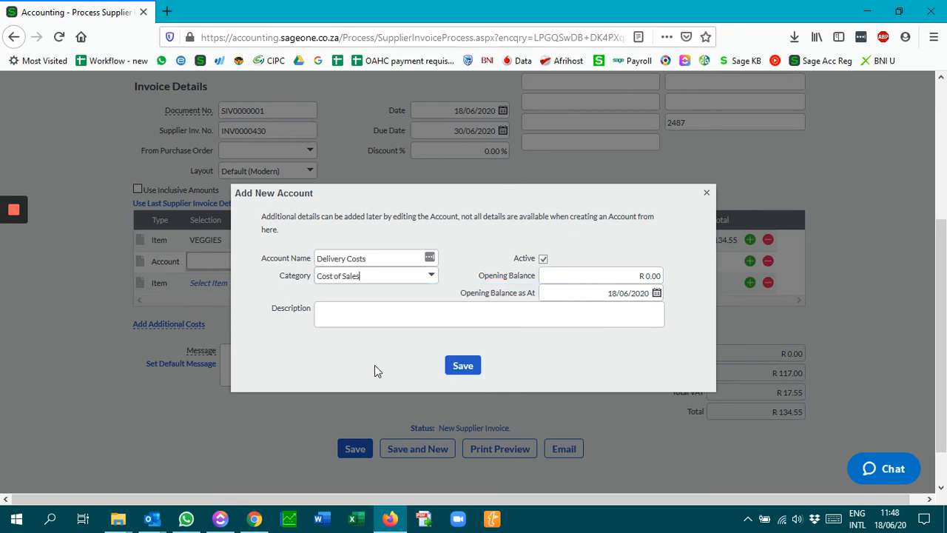
{"action": "left_click", "coordinate": [462, 366]}
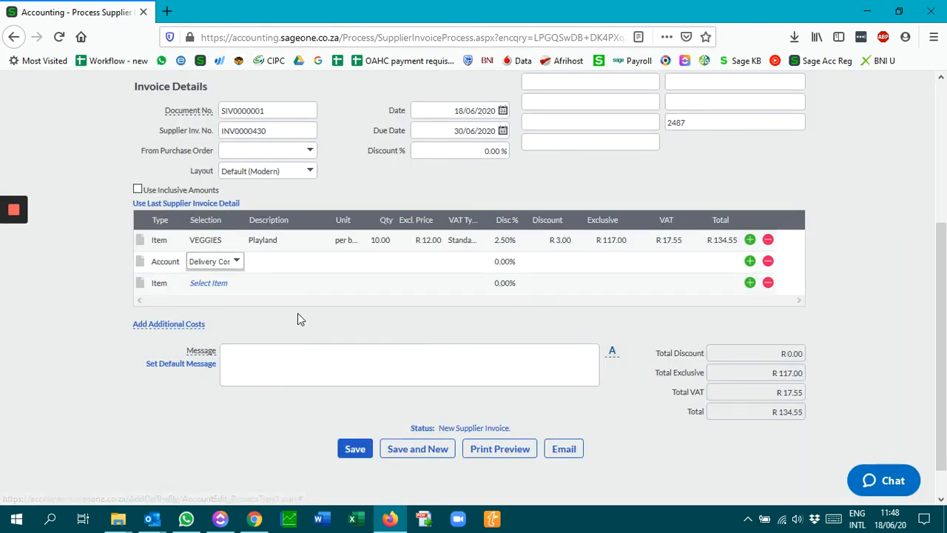
{"action": "left_click", "coordinate": [267, 267]}
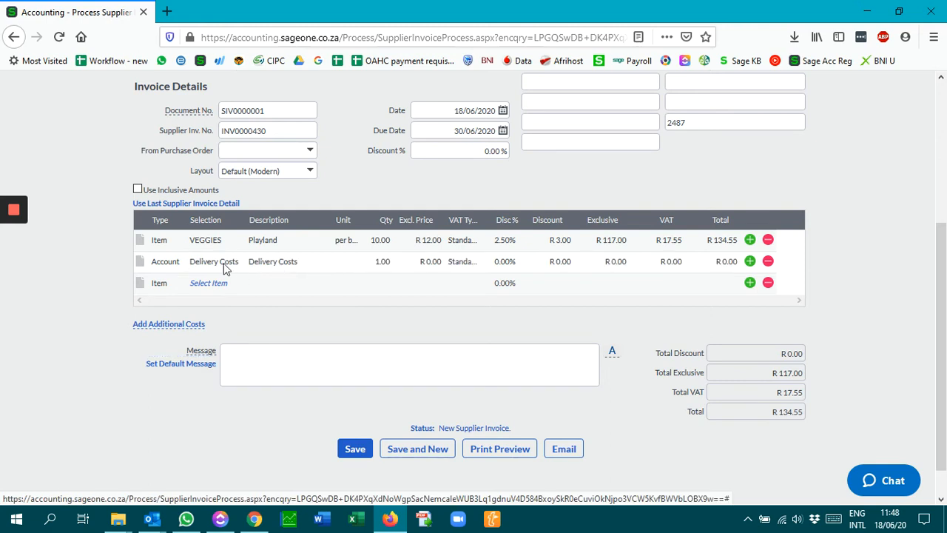
Replace the Delivery Costs line's description with "Playland".
{"action": "left_click", "coordinate": [288, 268]}
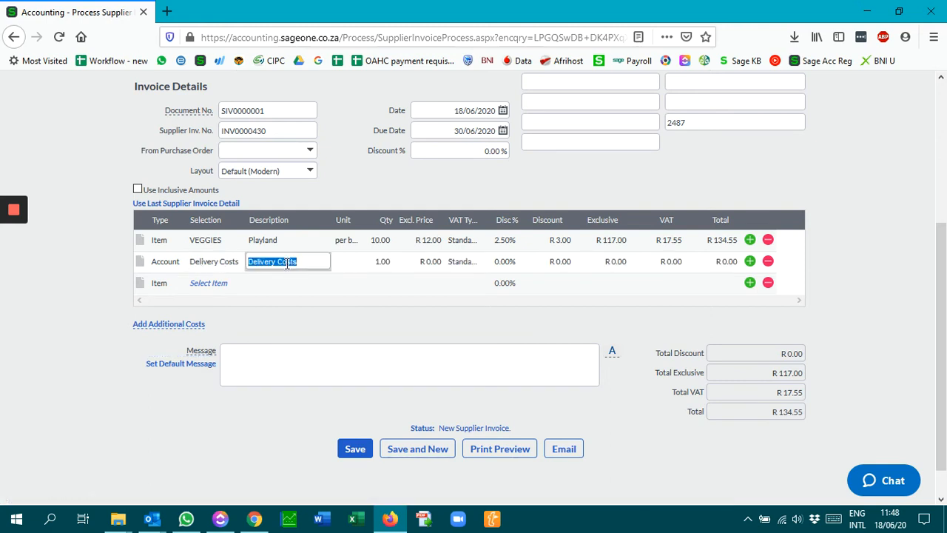
{"action": "type", "text": "Playland"}
{"action": "scroll", "coordinate": [289, 265], "scroll_direction": "up", "scroll_amount": 5}
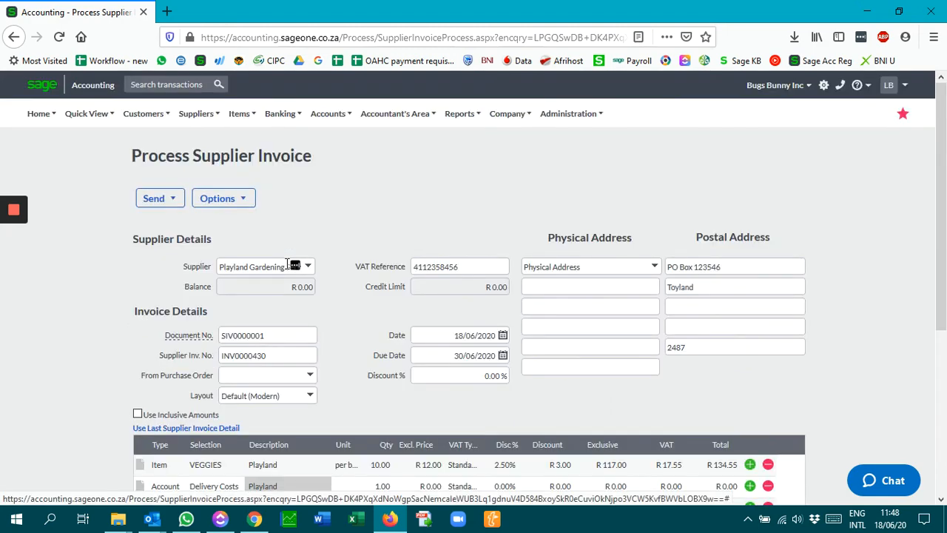
{"action": "scroll", "coordinate": [364, 366], "scroll_direction": "down", "scroll_amount": 3}
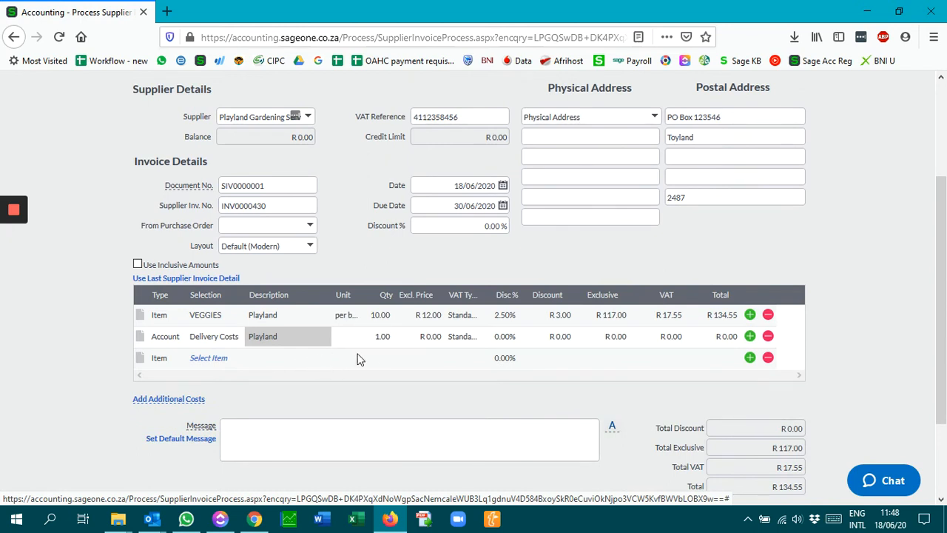
Set the Delivery Costs line's exclusive price to R 20.00.
{"action": "left_click", "coordinate": [442, 342]}
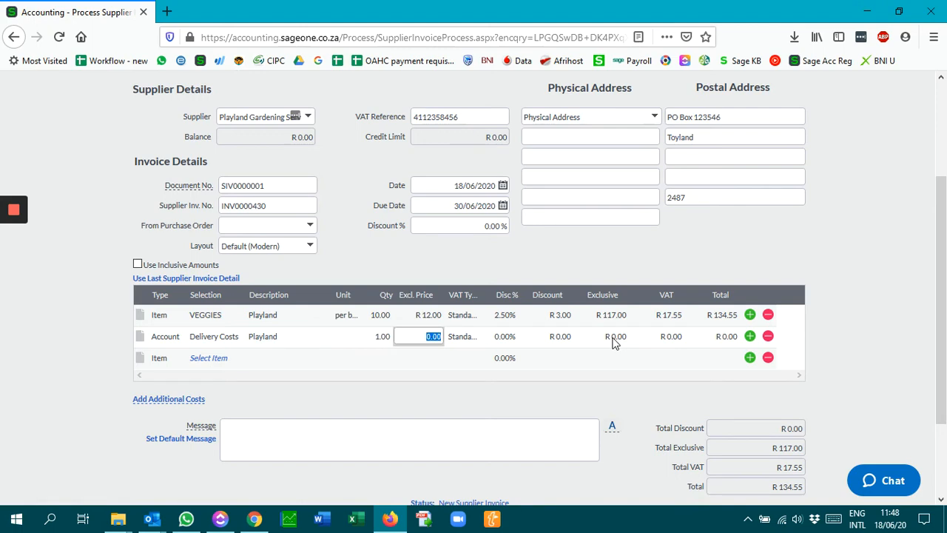
{"action": "type", "text": "20"}
{"action": "left_click", "coordinate": [613, 343]}
{"action": "scroll", "coordinate": [733, 353], "scroll_direction": "down", "scroll_amount": 4}
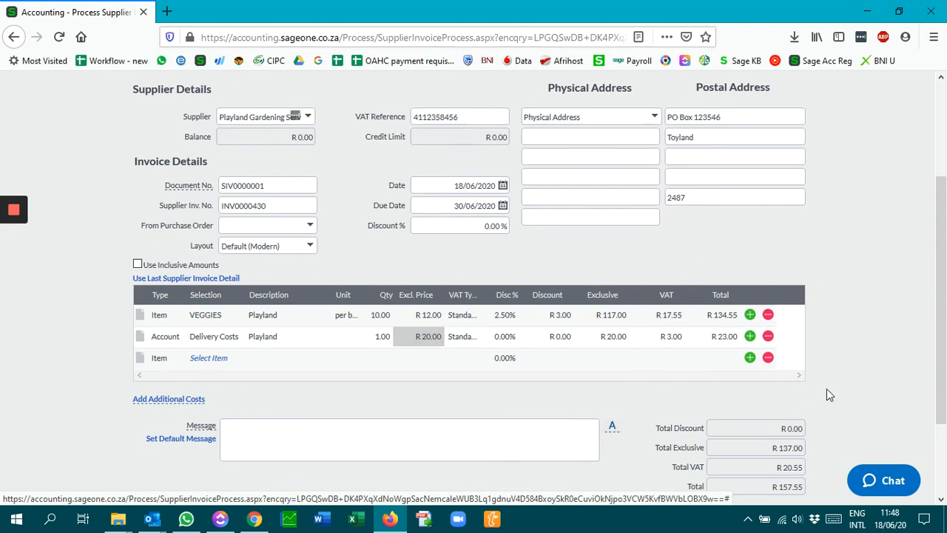
Add an additional costs line to the invoice with Playland Gardening Services (Pty) Ltd as its supplier.
{"action": "scroll", "coordinate": [826, 388], "scroll_direction": "down", "scroll_amount": 2}
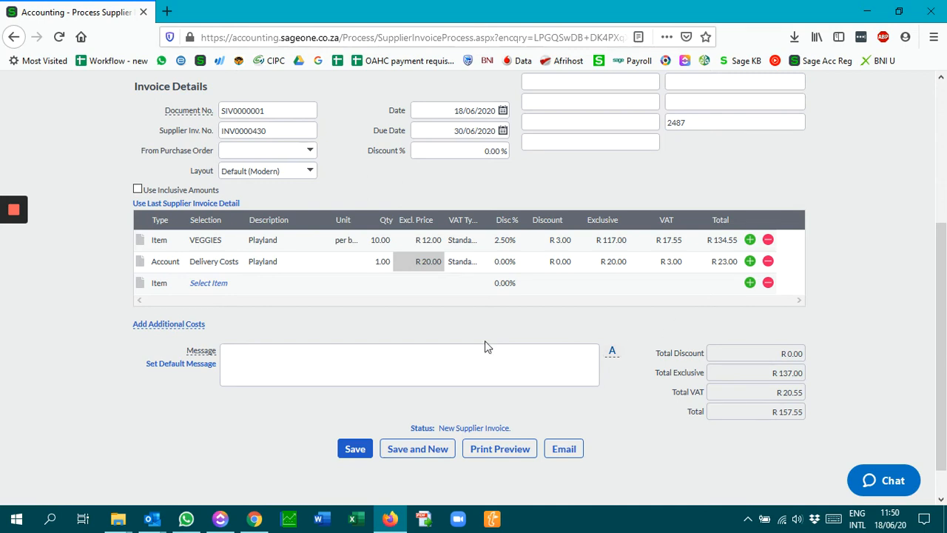
{"action": "mouse_move", "coordinate": [164, 332]}
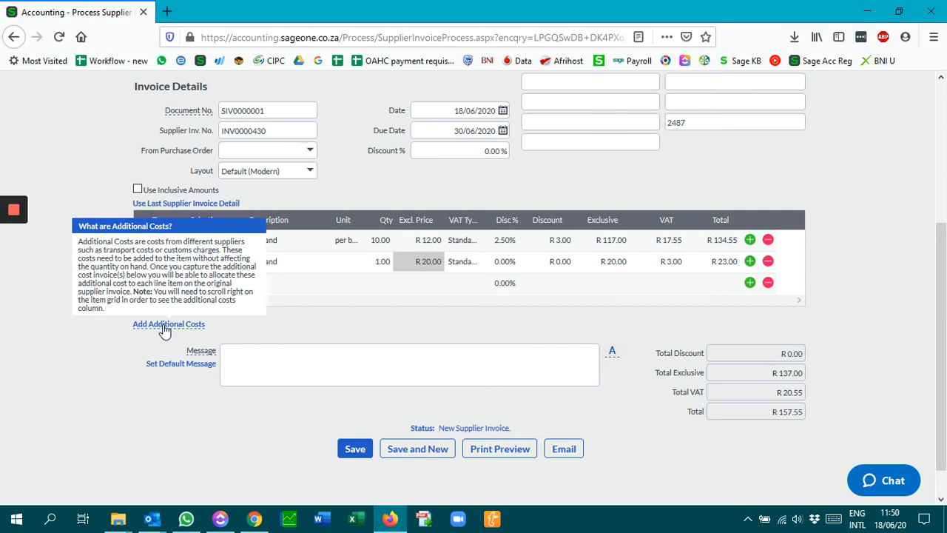
{"action": "left_click", "coordinate": [164, 326]}
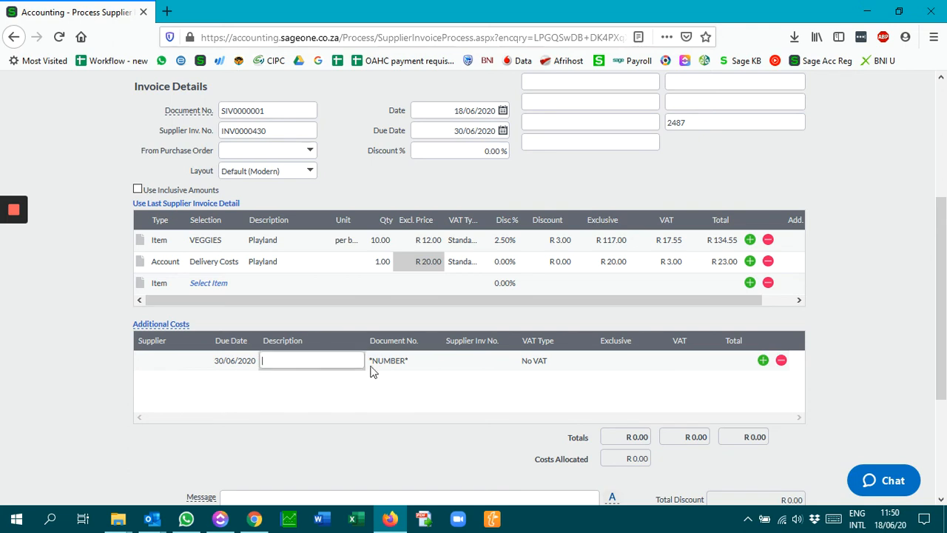
{"action": "left_click", "coordinate": [178, 363]}
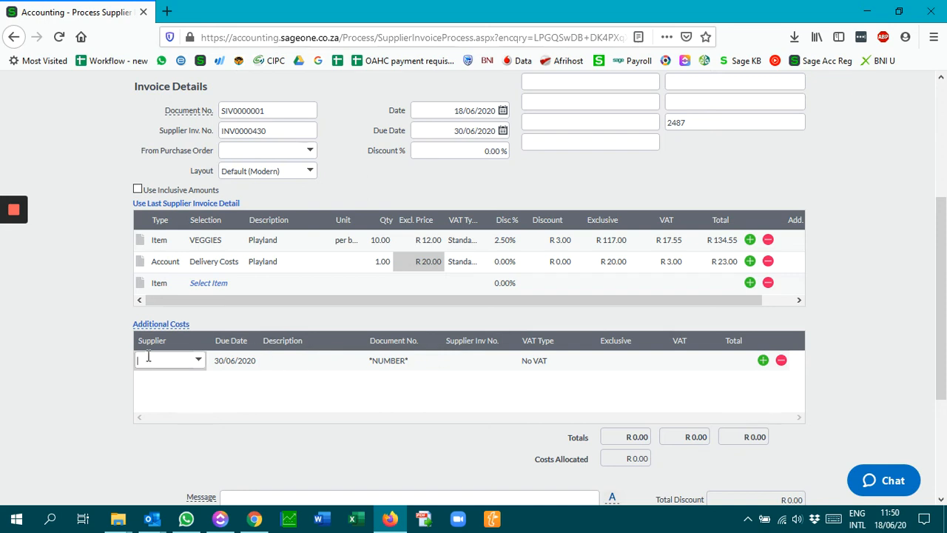
{"action": "left_click", "coordinate": [198, 360]}
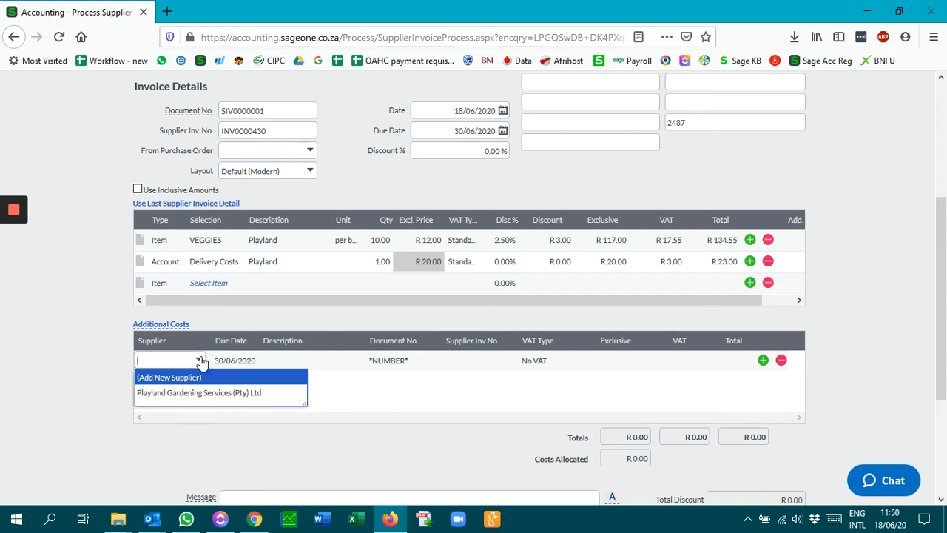
{"action": "left_click", "coordinate": [238, 393]}
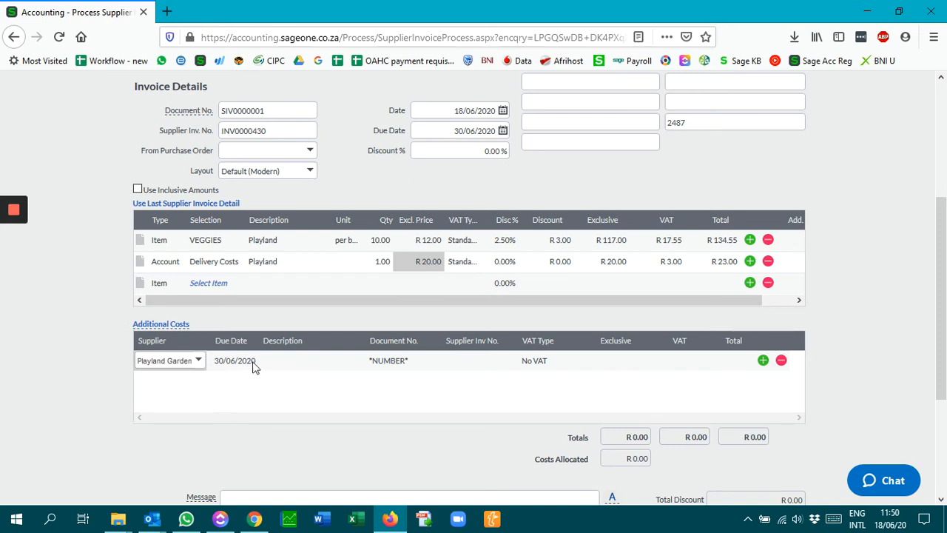
Enter "Transport Costs" as the additional cost line's description.
{"action": "left_click", "coordinate": [300, 360]}
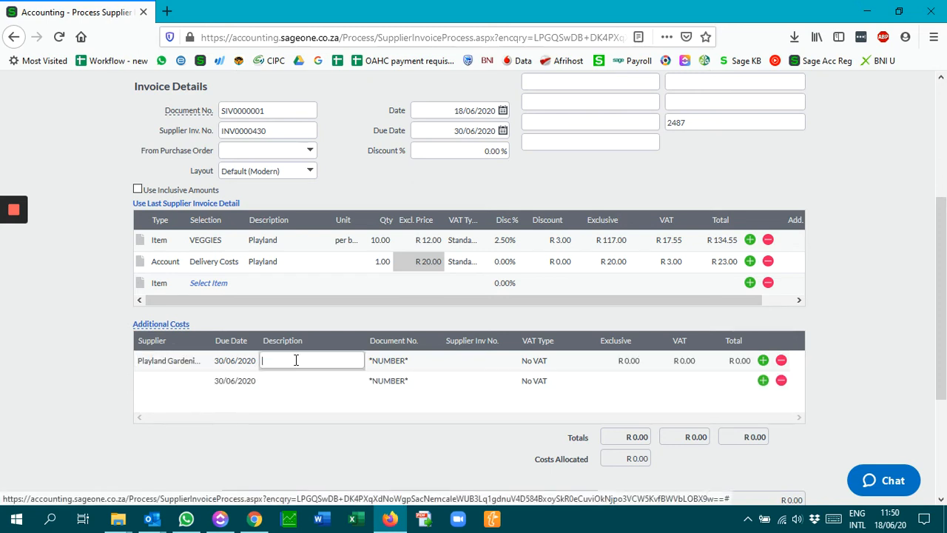
{"action": "type", "text": "Transport Costs"}
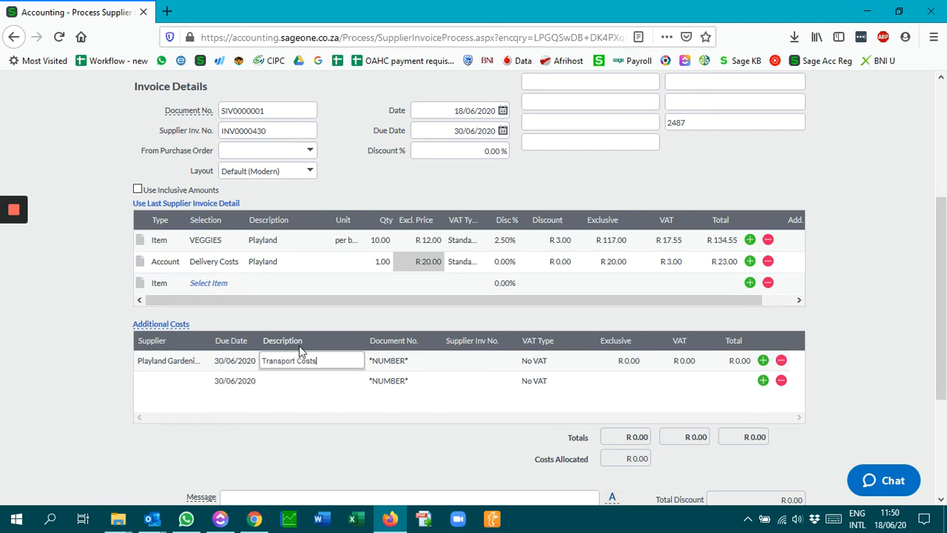
{"action": "key", "text": "Tab"}
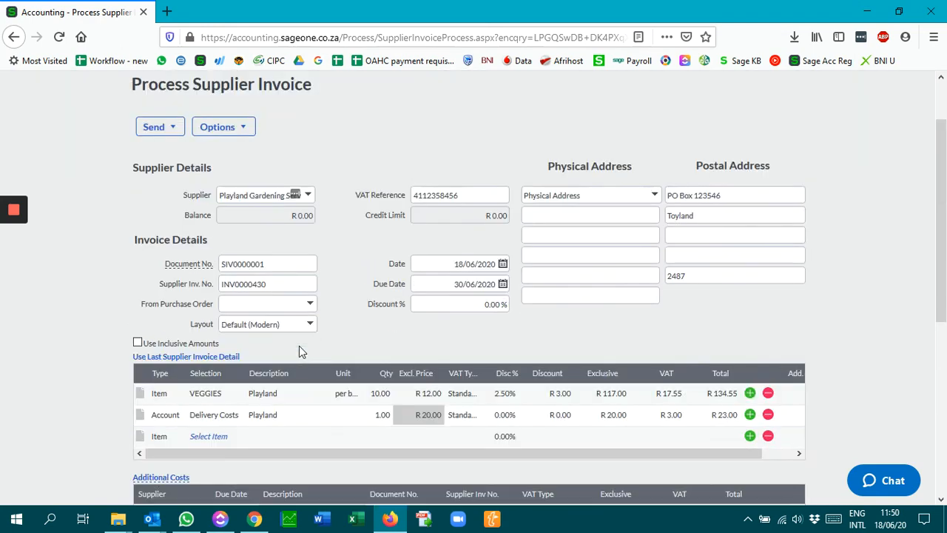
Leave the Transport Costs line's supplier invoice number blank and set its exclusive amount to R 100.00.
{"action": "scroll", "coordinate": [380, 333], "scroll_direction": "down", "scroll_amount": 4}
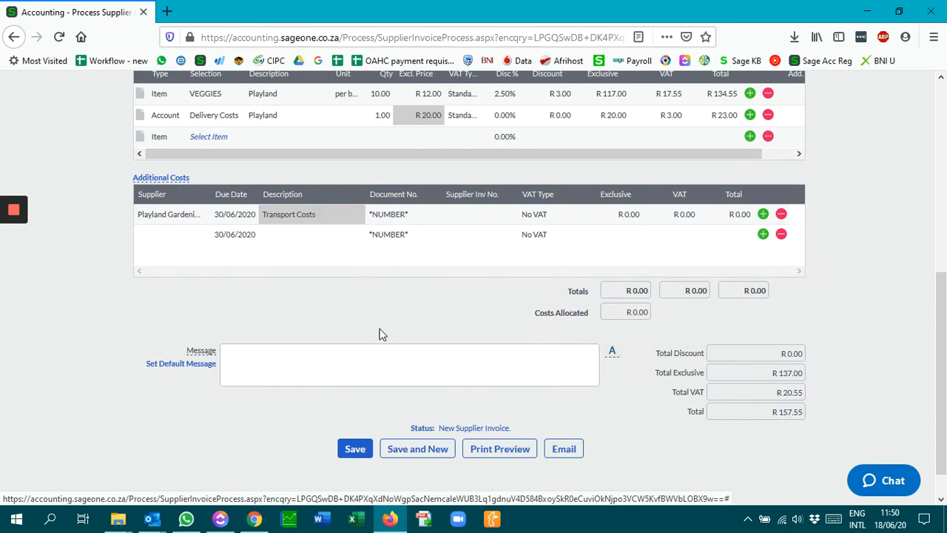
{"action": "left_click", "coordinate": [391, 214]}
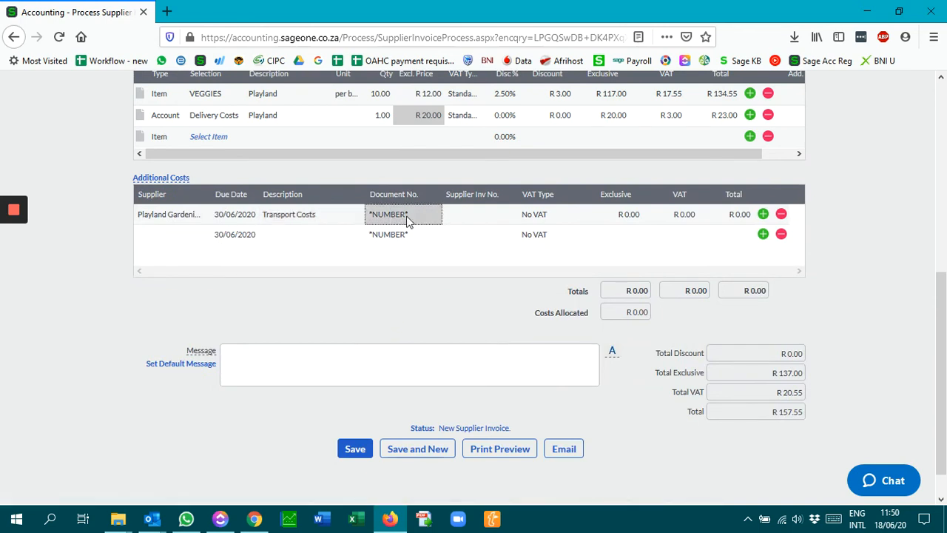
{"action": "left_click", "coordinate": [478, 215]}
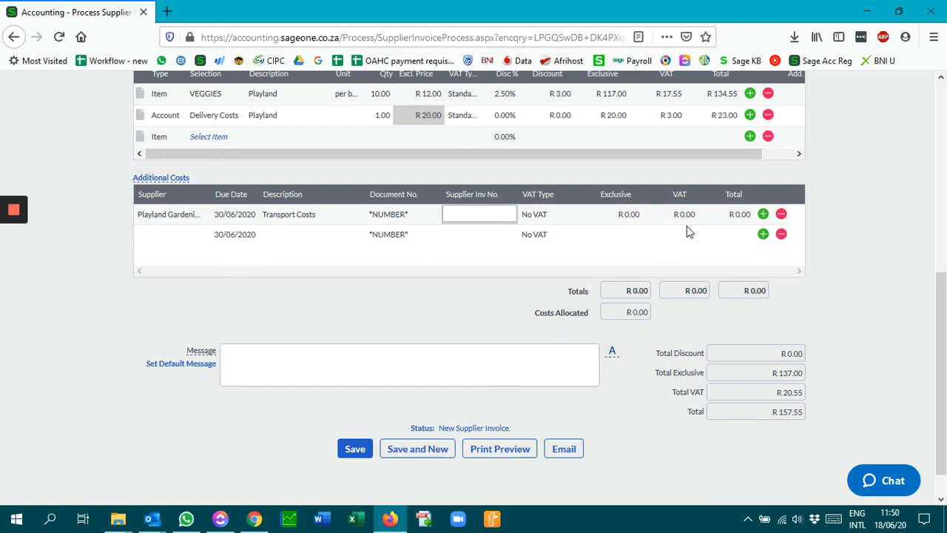
{"action": "left_click", "coordinate": [635, 214]}
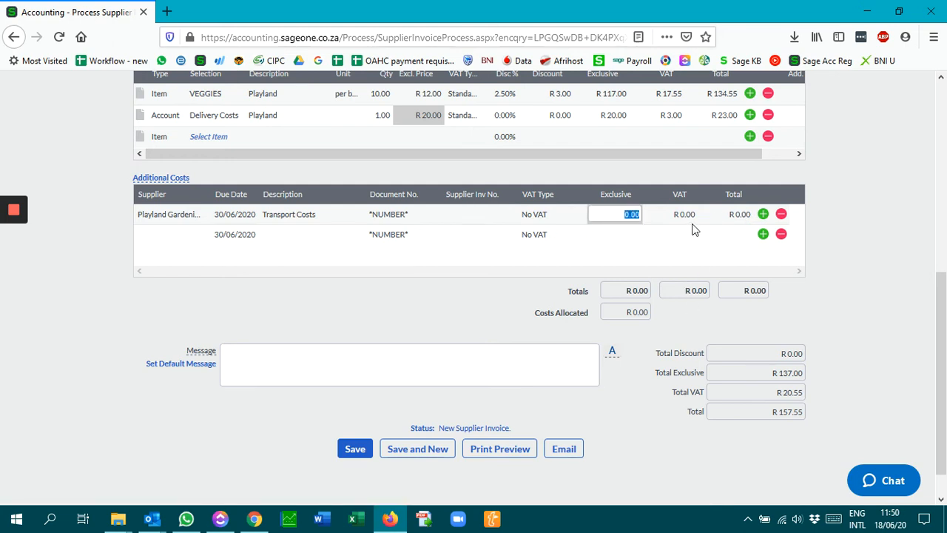
{"action": "type", "text": "10"}
{"action": "left_click", "coordinate": [694, 229]}
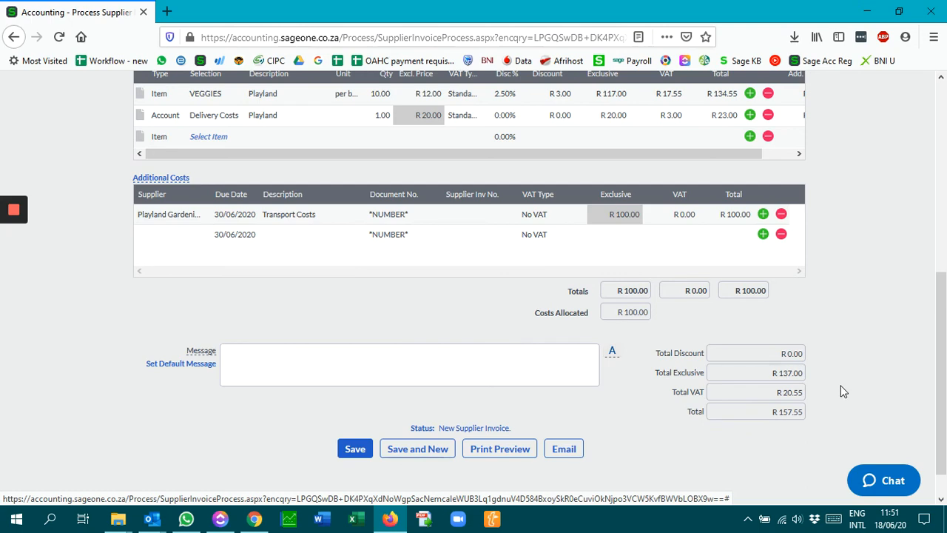
Change the Transport Costs line's VAT type to Standard Rate (15.00%).
{"action": "scroll", "coordinate": [841, 390], "scroll_direction": "up", "scroll_amount": 2}
{"action": "scroll", "coordinate": [840, 390], "scroll_direction": "down", "scroll_amount": 2}
{"action": "left_click", "coordinate": [541, 215]}
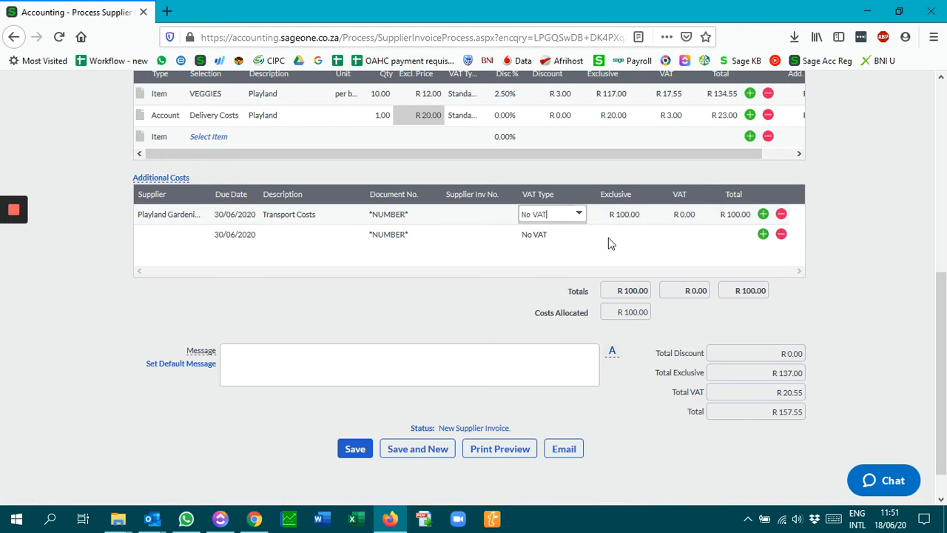
{"action": "left_click", "coordinate": [579, 213]}
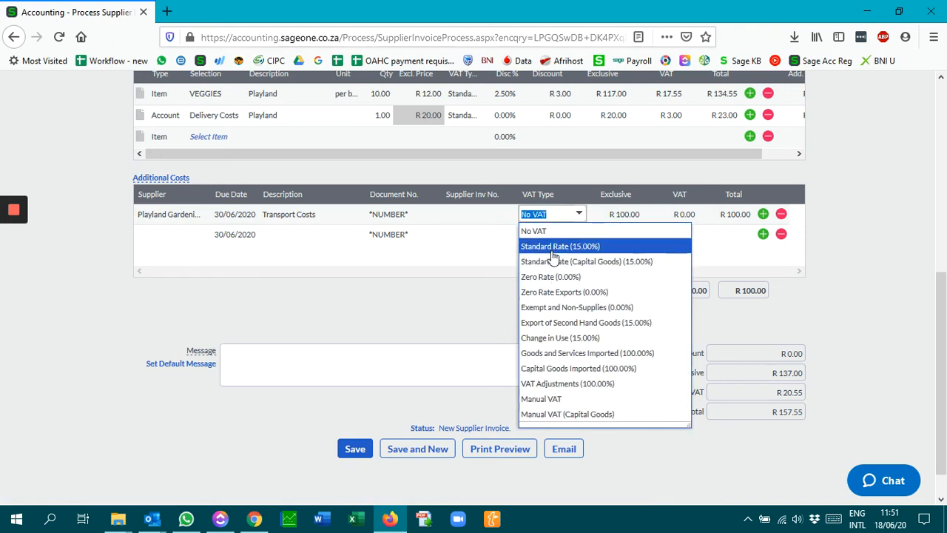
{"action": "left_click", "coordinate": [551, 250]}
{"action": "key", "text": "Tab"}
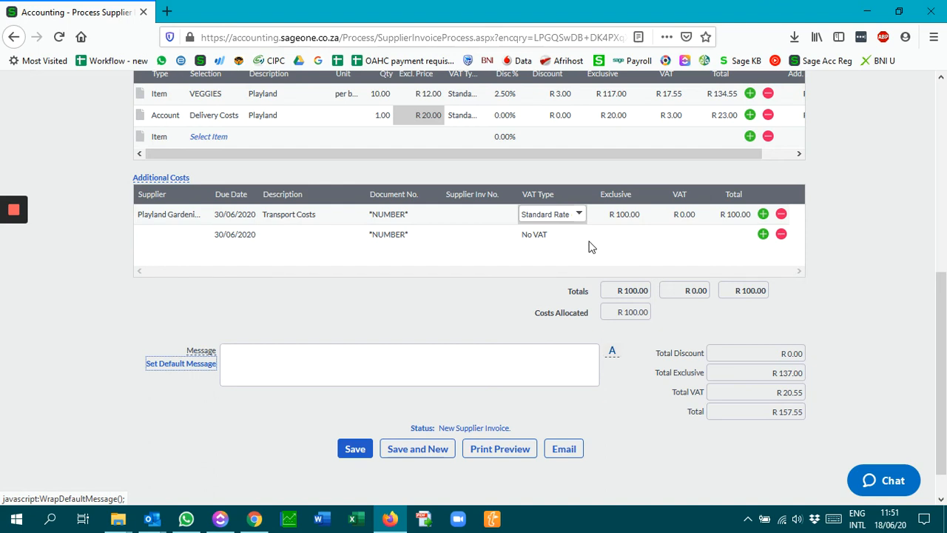
{"action": "left_click", "coordinate": [571, 238]}
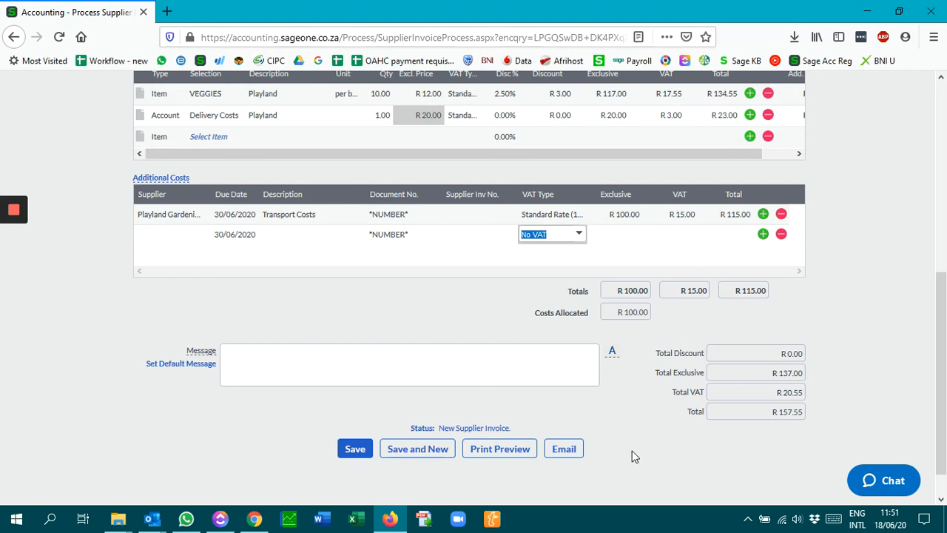
{"action": "scroll", "coordinate": [609, 437], "scroll_direction": "up", "scroll_amount": 10}
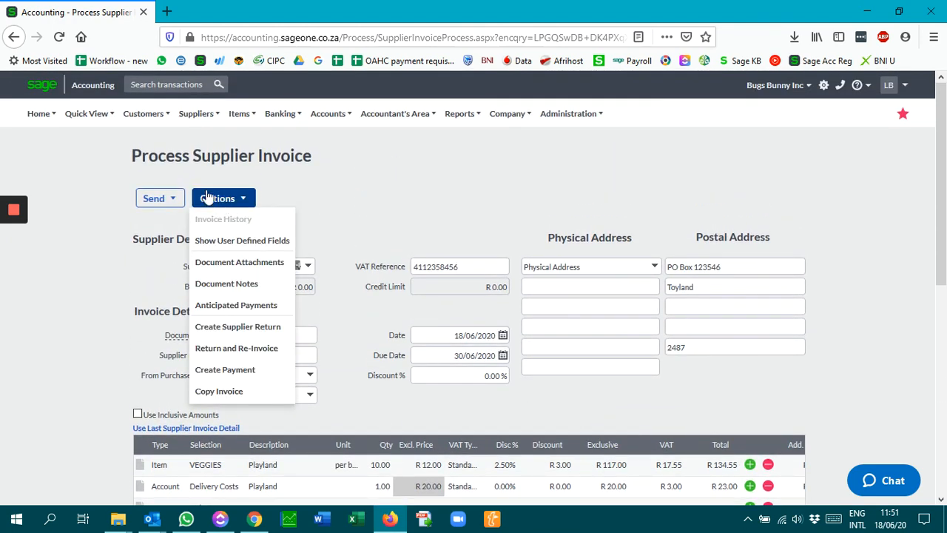
{"action": "mouse_move", "coordinate": [171, 198]}
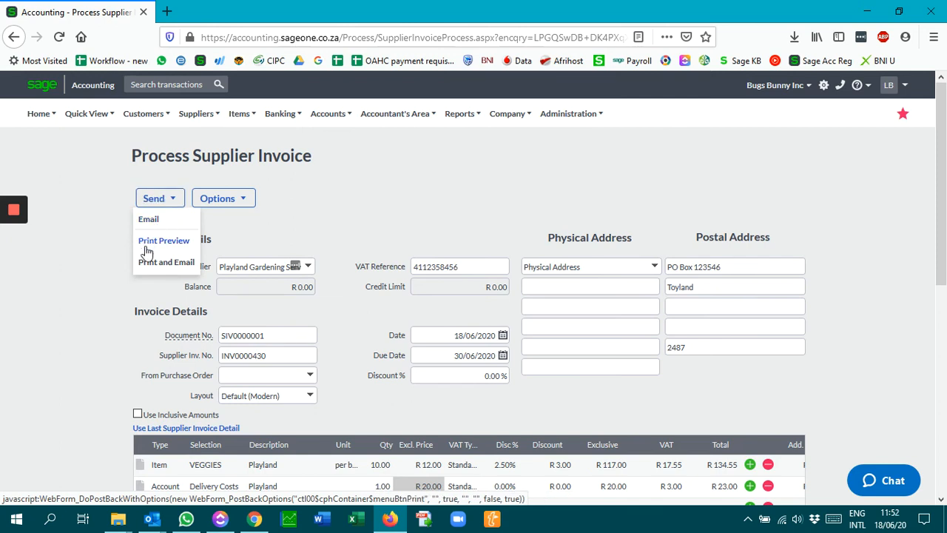
{"action": "mouse_move", "coordinate": [239, 199]}
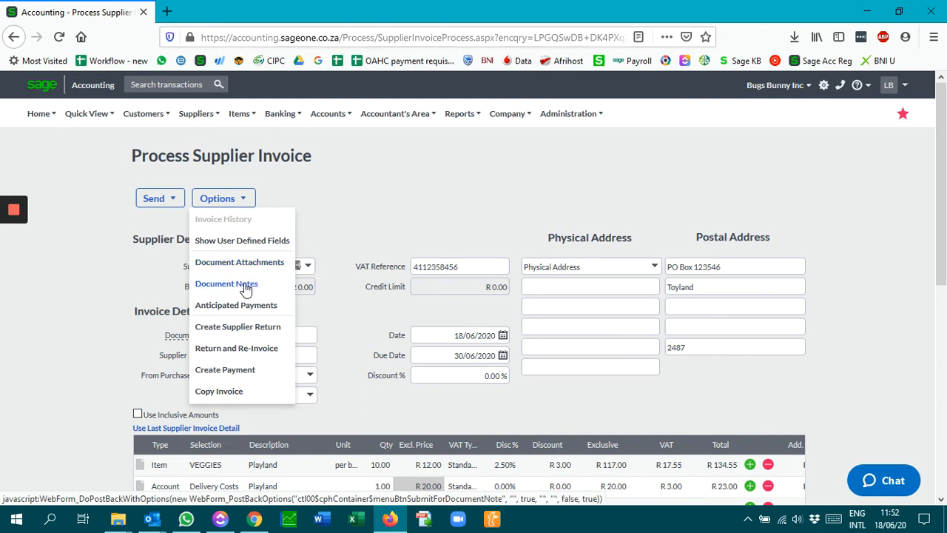
{"action": "scroll", "coordinate": [246, 289], "scroll_direction": "down", "scroll_amount": 2}
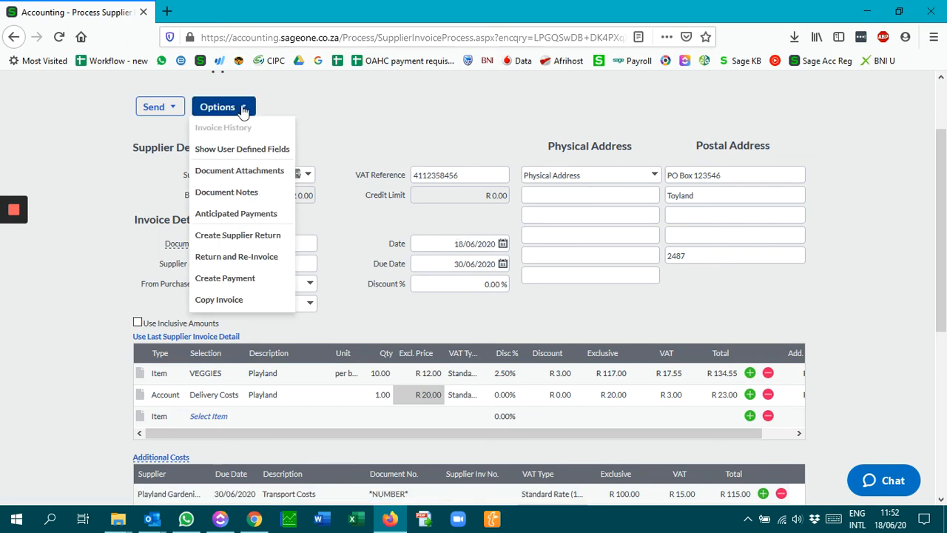
{"action": "scroll", "coordinate": [373, 262], "scroll_direction": "down", "scroll_amount": 5}
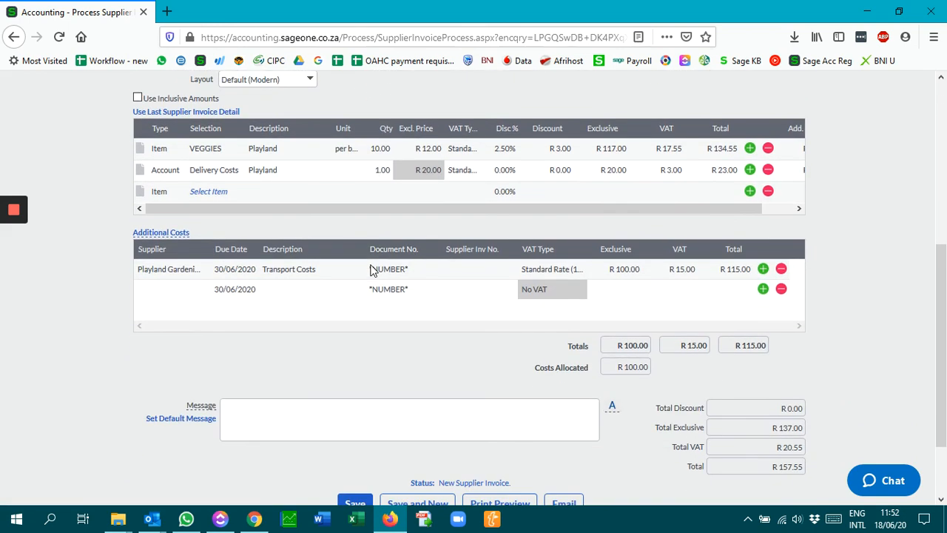
{"action": "scroll", "coordinate": [308, 266], "scroll_direction": "up", "scroll_amount": 7}
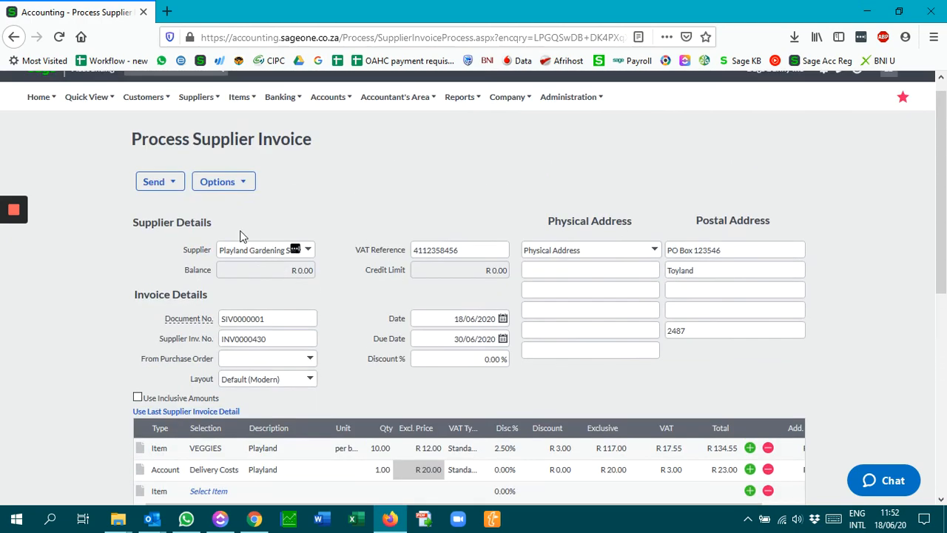
Open the invoice's Anticipated Payments, agreeing to save the document first.
{"action": "mouse_move", "coordinate": [224, 182]}
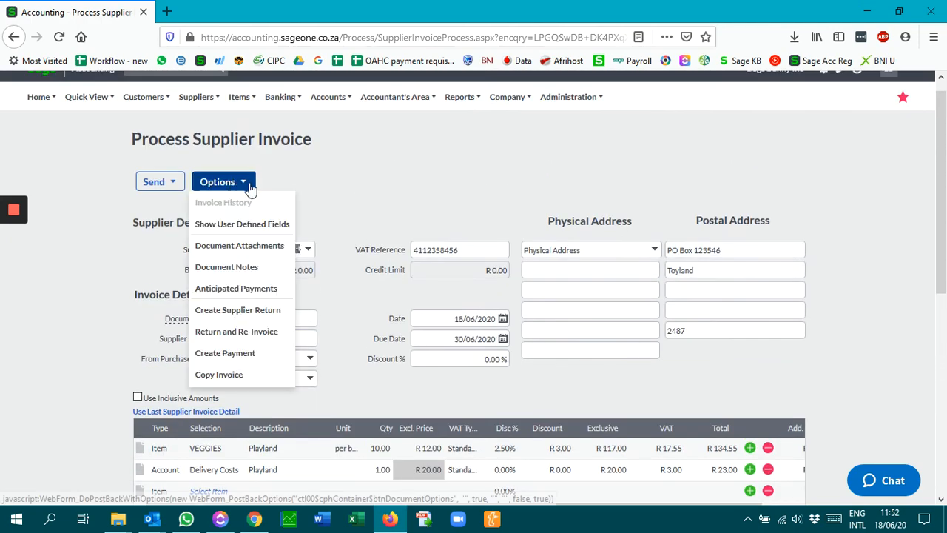
{"action": "left_click", "coordinate": [238, 289]}
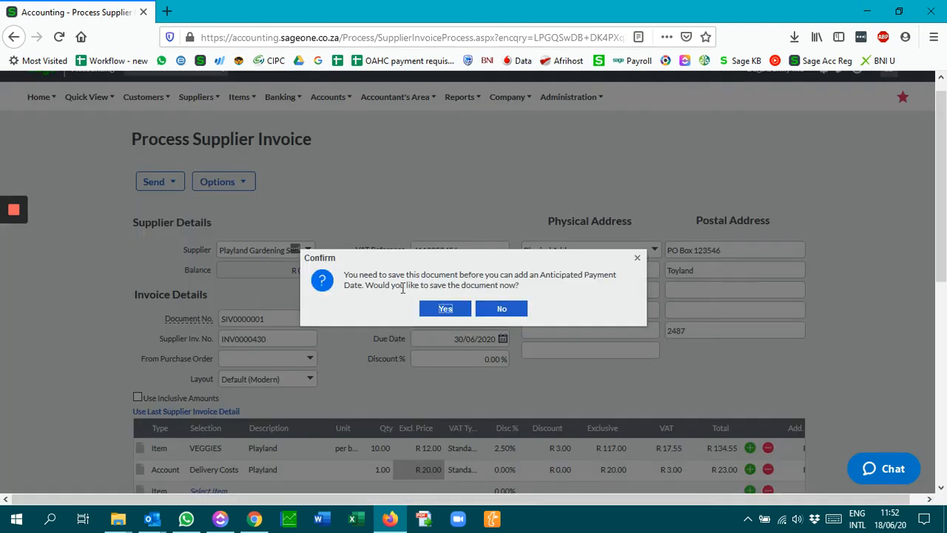
{"action": "left_click", "coordinate": [469, 309]}
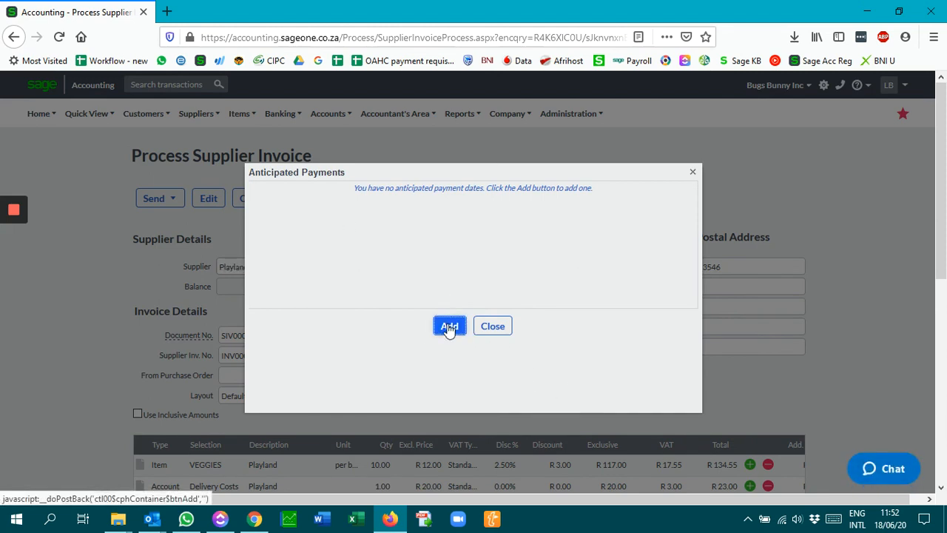
Start a new anticipated payment for the invoice and set its date to 22/06/2020.
{"action": "left_click", "coordinate": [449, 327]}
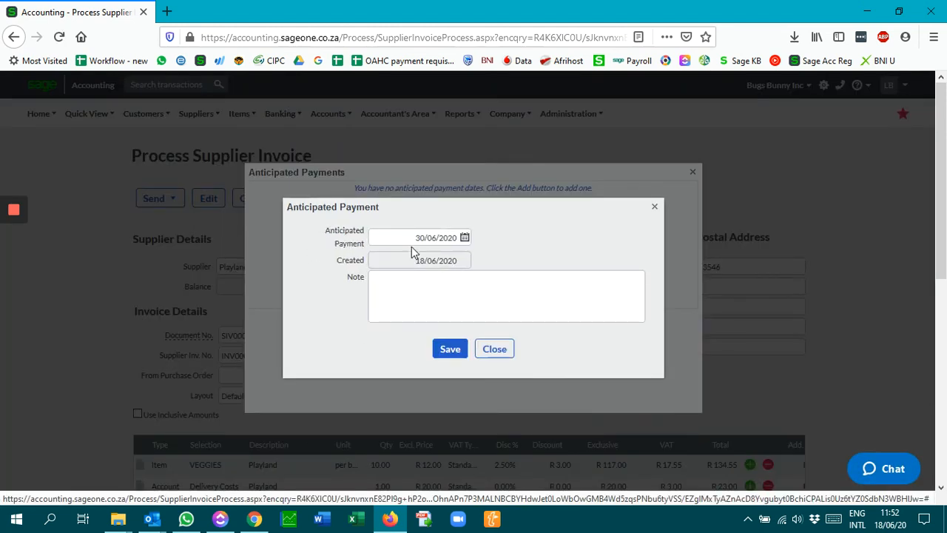
{"action": "left_click", "coordinate": [409, 236]}
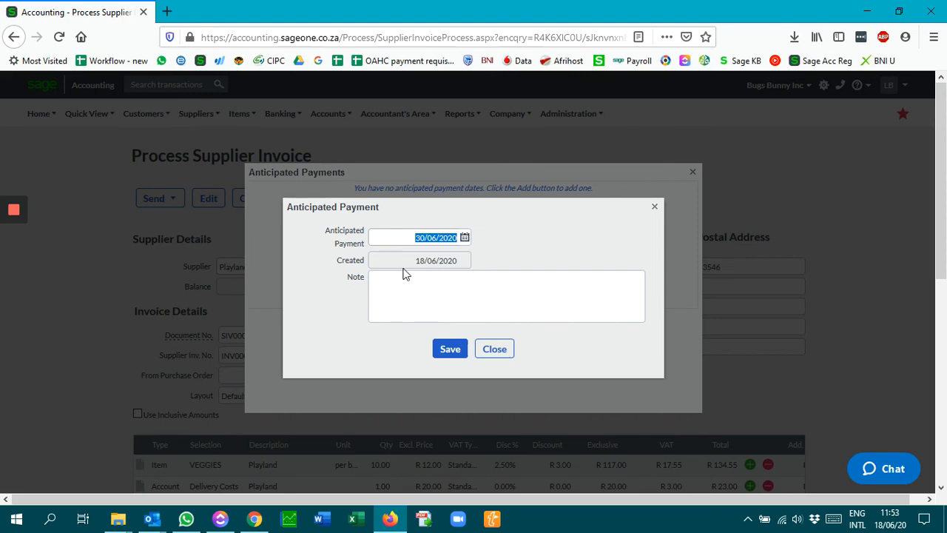
{"action": "type", "text": "22/06/2020"}
{"action": "key", "text": "Tab"}
{"action": "key", "text": "Tab"}
{"action": "key", "text": "Tab"}
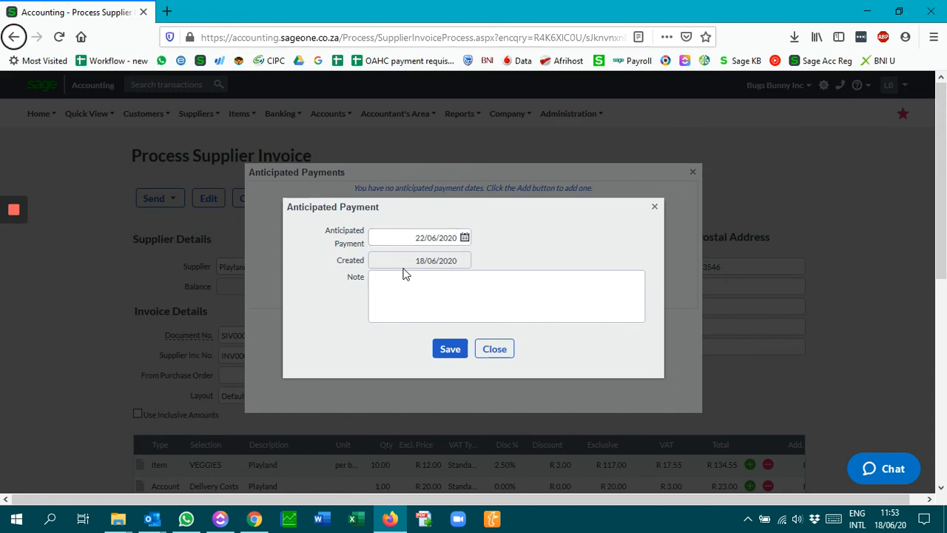
Enter the note "Pay 50% of invoice amount" for the anticipated payment and save it.
{"action": "left_click", "coordinate": [394, 282]}
{"action": "type", "text": "Pay"}
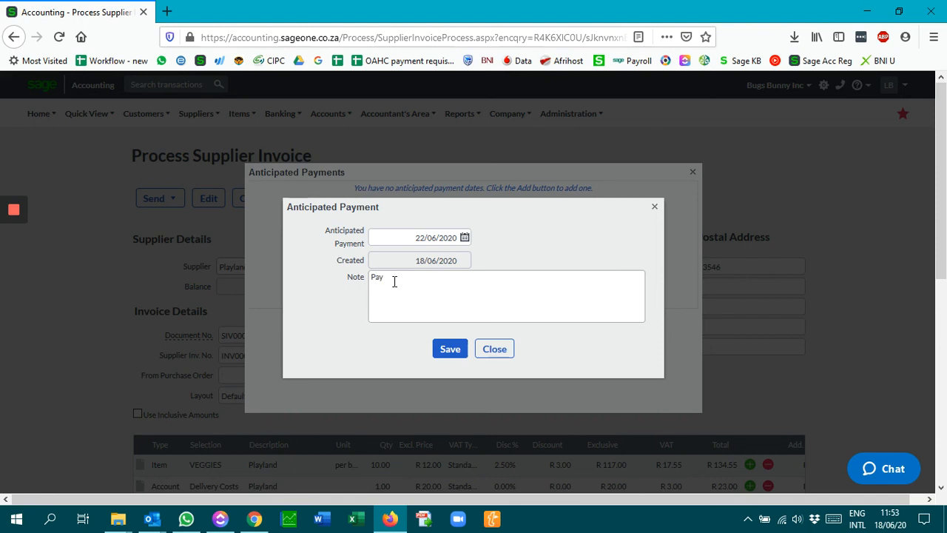
{"action": "type", "text": " 50% of invoice amount"}
{"action": "left_click", "coordinate": [458, 350]}
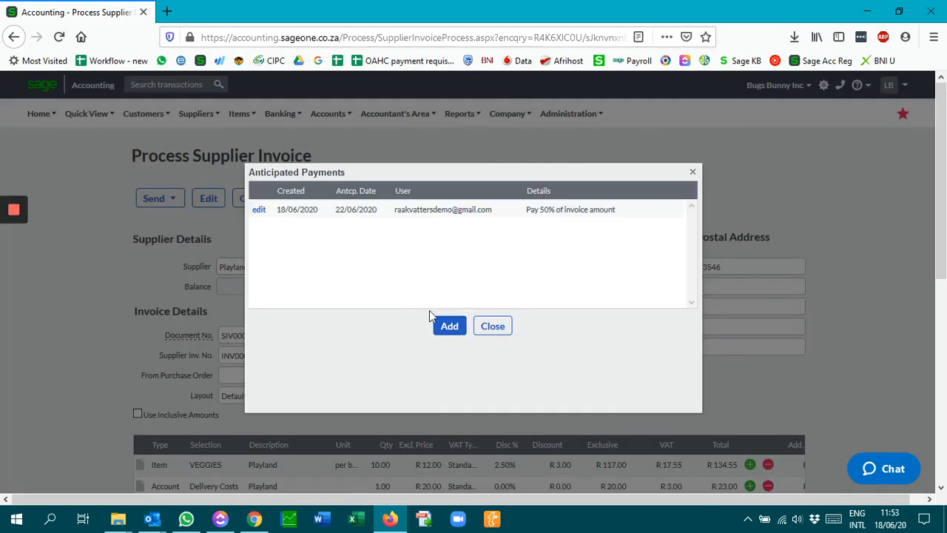
Add a second anticipated payment dated 30/06/2020 with the note "Pay remainder of invoice", save it and close the anticipated payments list.
{"action": "left_click", "coordinate": [444, 328]}
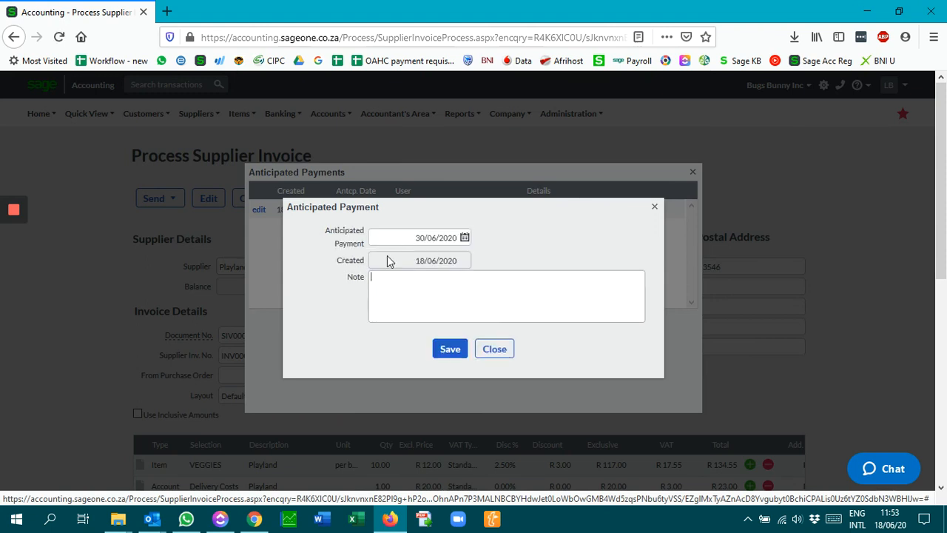
{"action": "type", "text": "A"}
{"action": "key", "text": "BackSpace"}
{"action": "type", "text": "P"}
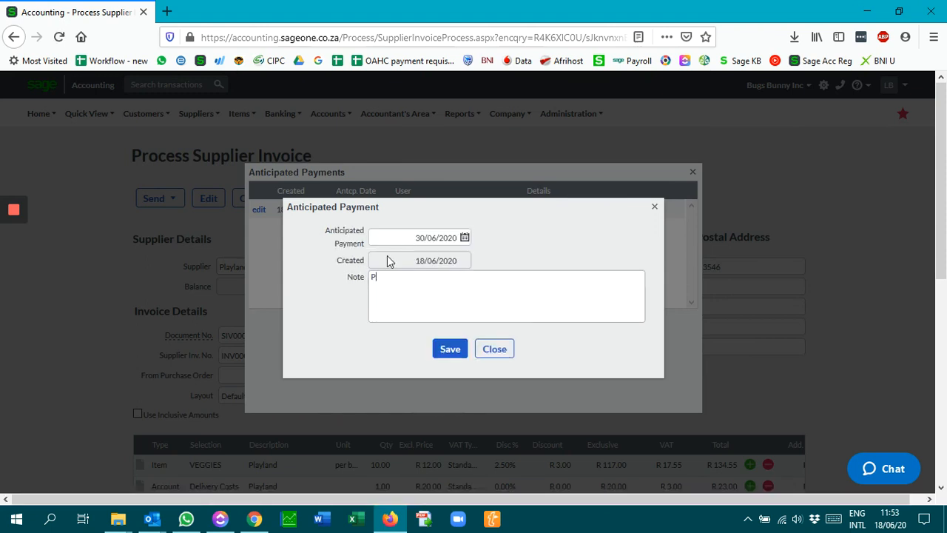
{"action": "type", "text": "ay remainder of invoice"}
{"action": "left_click", "coordinate": [448, 354]}
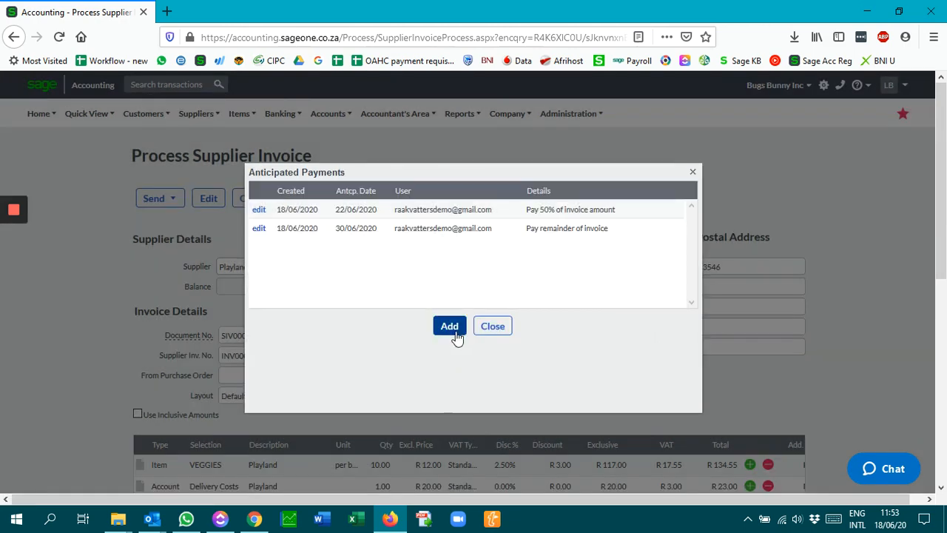
{"action": "left_click", "coordinate": [492, 327]}
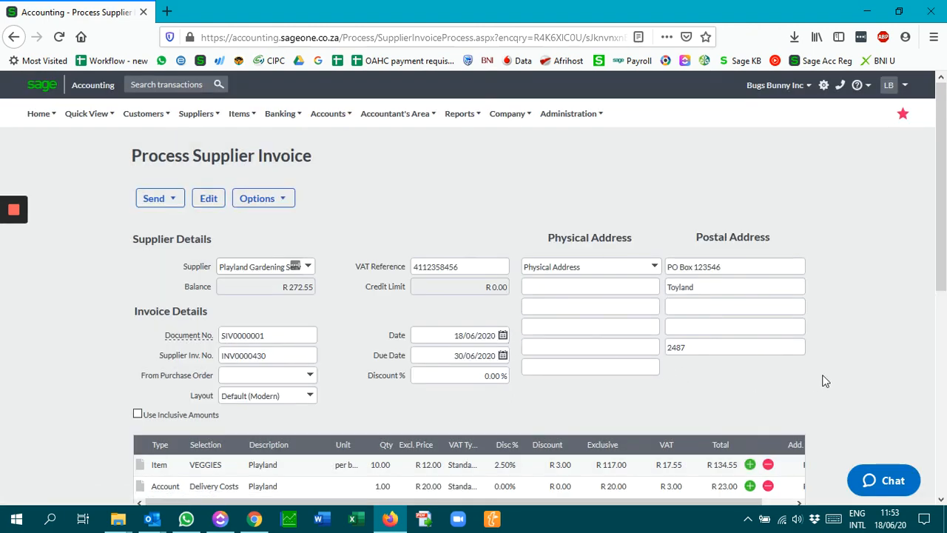
Save the supplier invoice together with its additional transport costs.
{"action": "scroll", "coordinate": [826, 381], "scroll_direction": "down", "scroll_amount": 2}
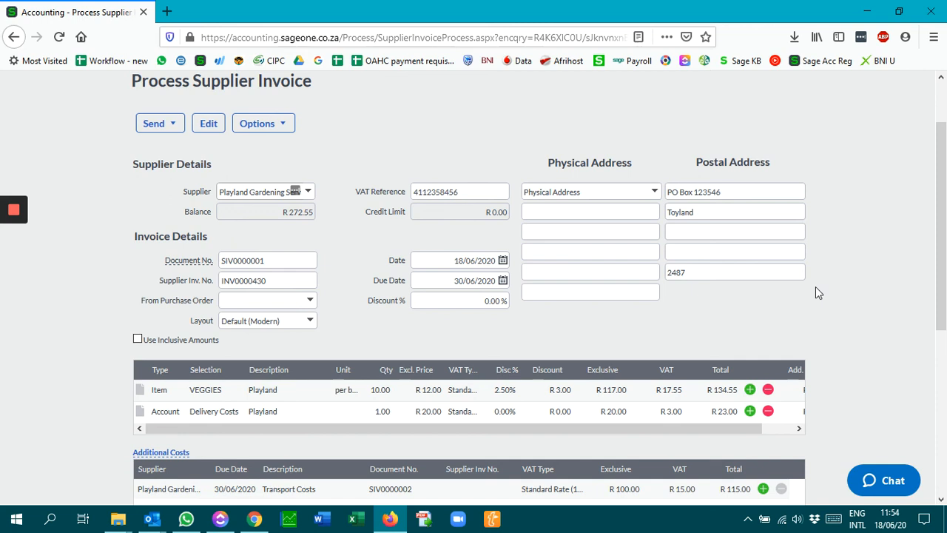
{"action": "left_click", "coordinate": [281, 124]}
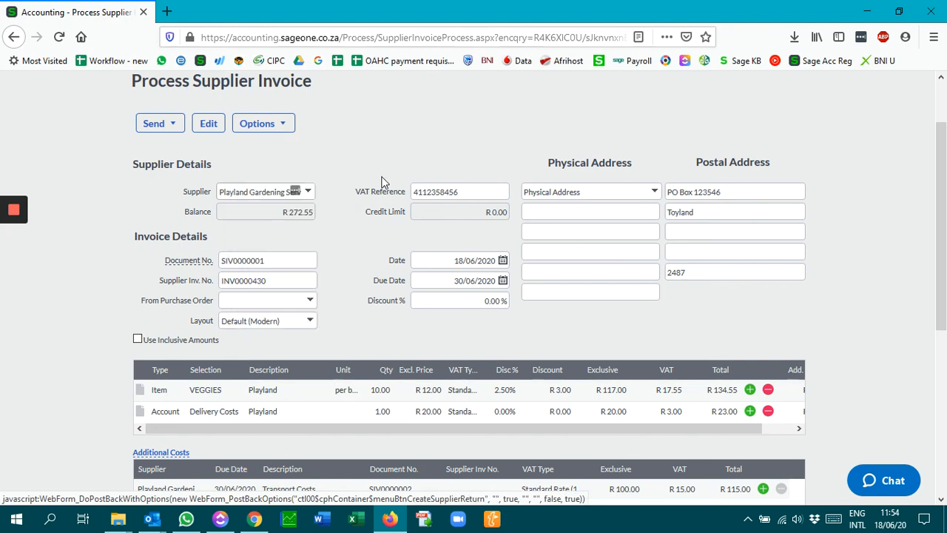
{"action": "scroll", "coordinate": [405, 144], "scroll_direction": "down", "scroll_amount": 4}
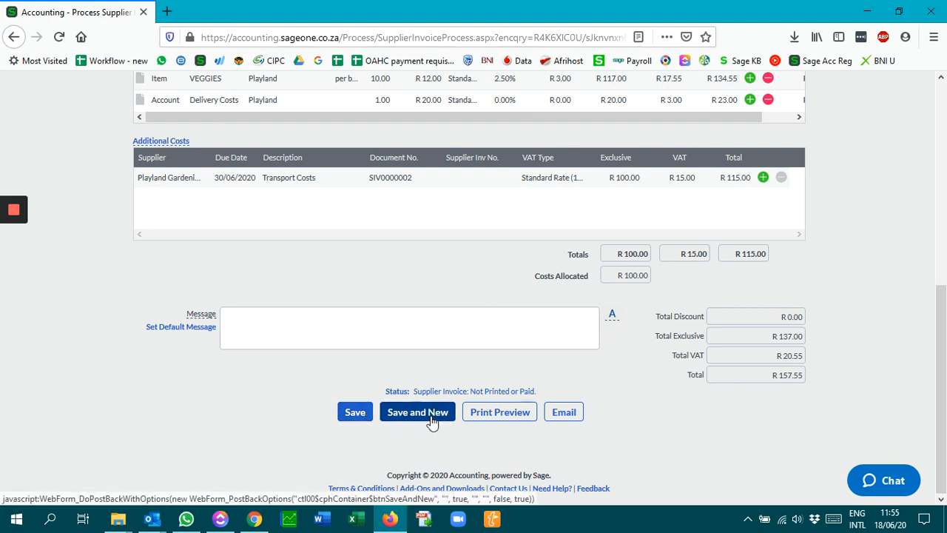
{"action": "left_click", "coordinate": [351, 414]}
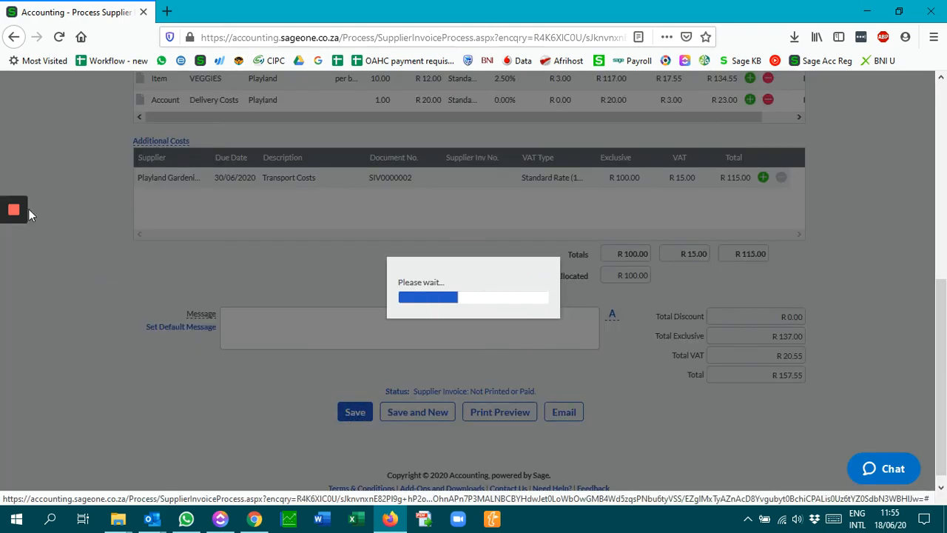